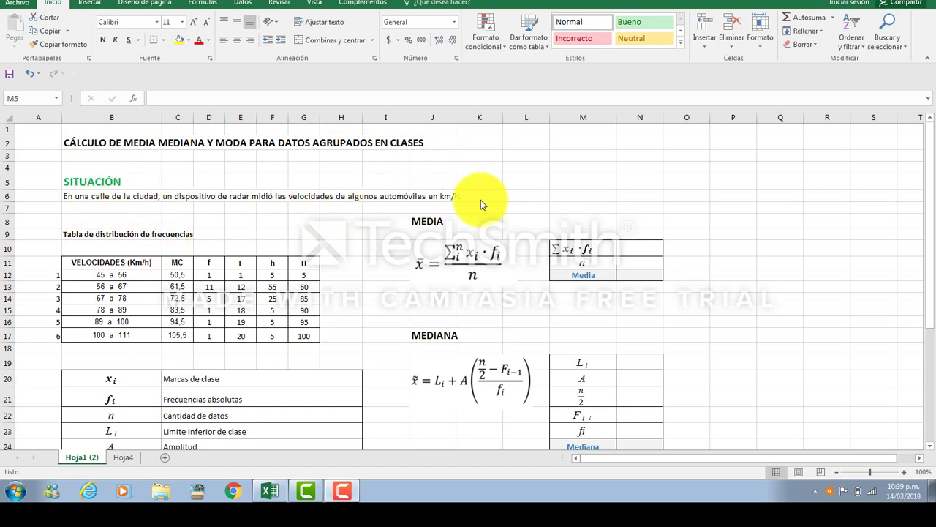
Examine the columns of the frequency distribution table, the symbol legend below it and the mean, median and mode formulas.
{"action": "left_click", "coordinate": [365, 218]}
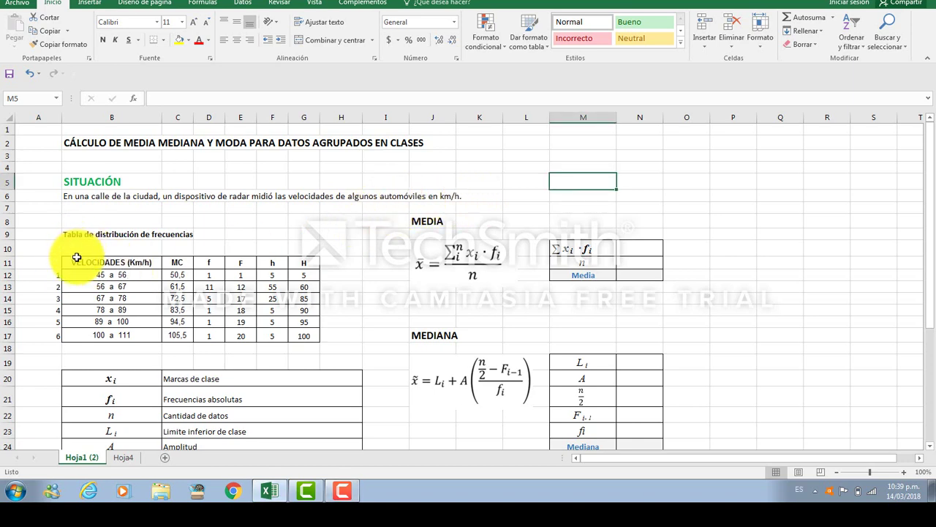
{"action": "left_click_drag", "start_coordinate": [81, 263], "coordinate": [113, 337]}
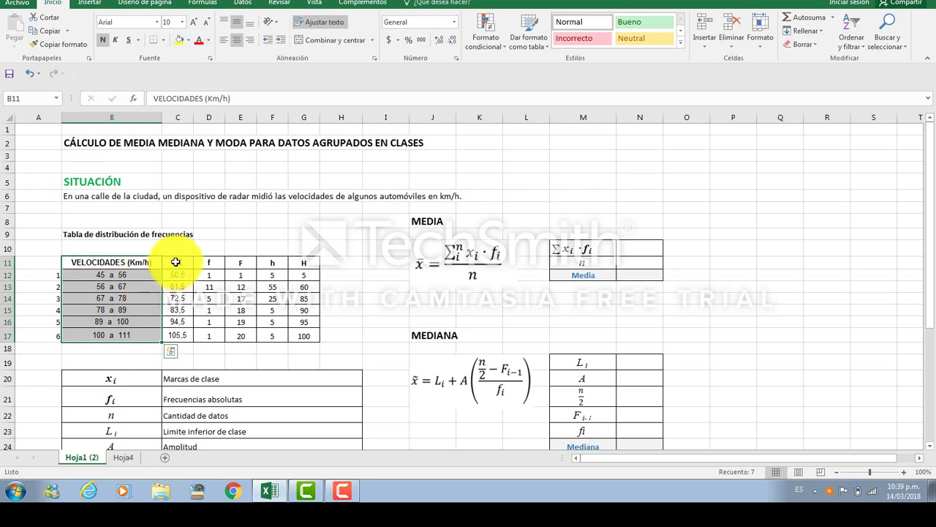
{"action": "left_click_drag", "start_coordinate": [177, 261], "coordinate": [173, 334]}
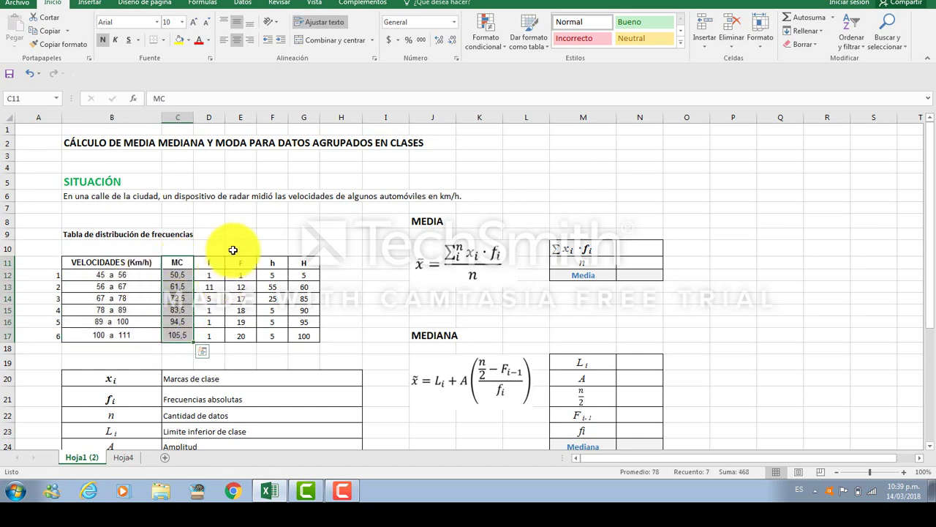
{"action": "left_click", "coordinate": [112, 277]}
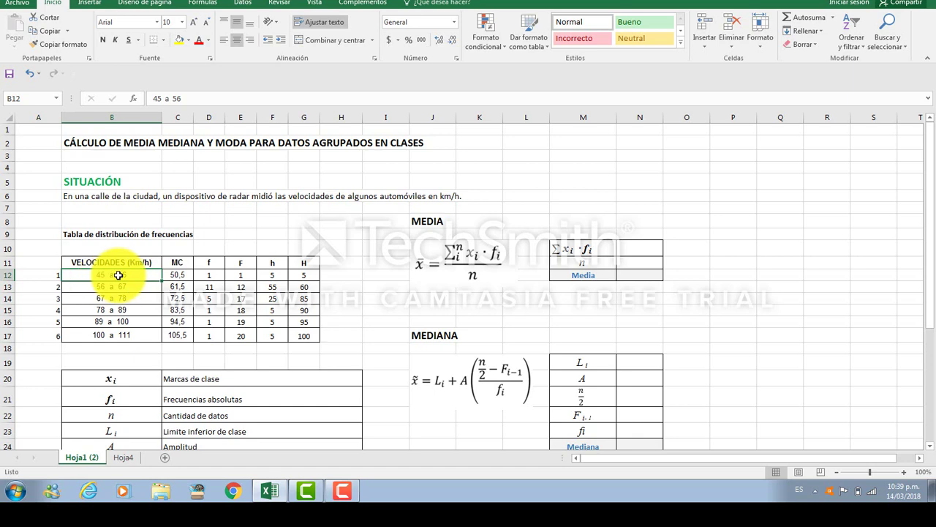
{"action": "left_click_drag", "start_coordinate": [219, 261], "coordinate": [215, 334]}
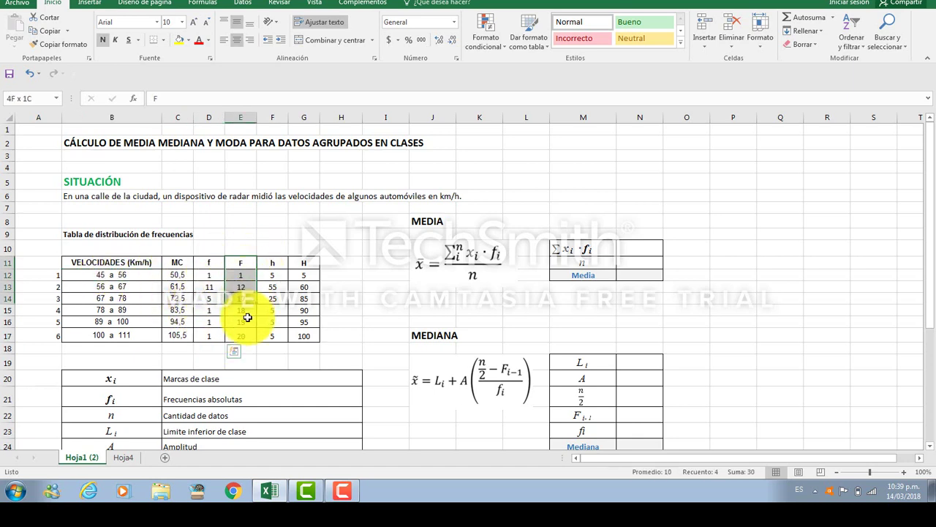
{"action": "left_click_drag", "start_coordinate": [277, 262], "coordinate": [283, 335]}
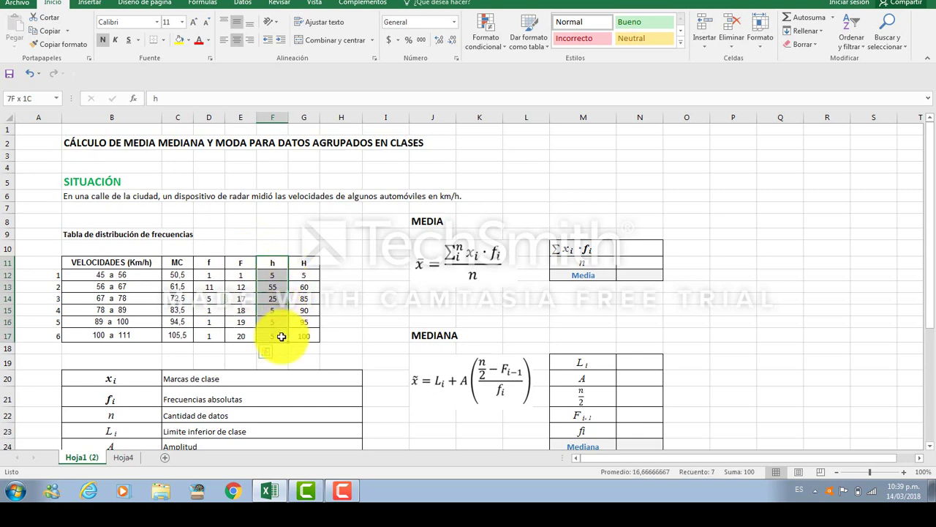
{"action": "left_click", "coordinate": [306, 263]}
{"action": "left_click_drag", "start_coordinate": [306, 262], "coordinate": [309, 338]}
{"action": "left_click", "coordinate": [357, 305]}
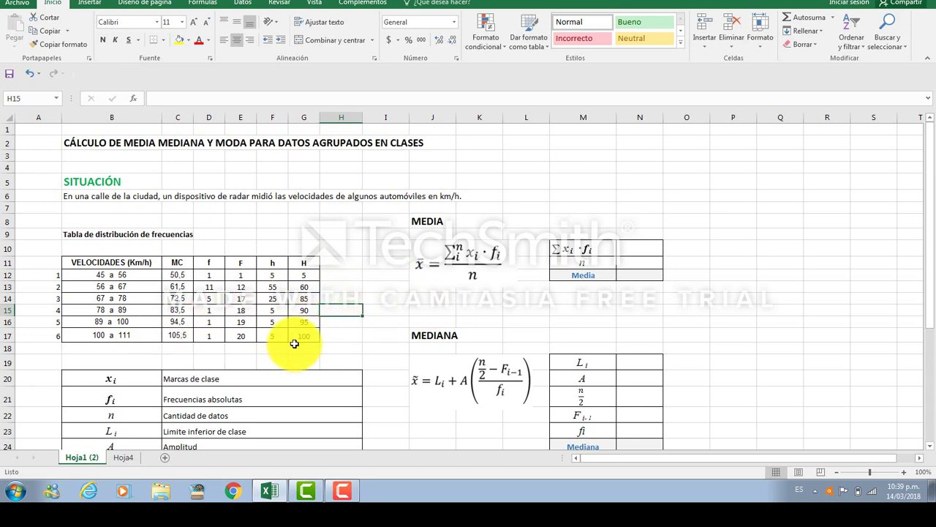
{"action": "scroll", "coordinate": [442, 312], "scroll_direction": "down", "scroll_amount": 2}
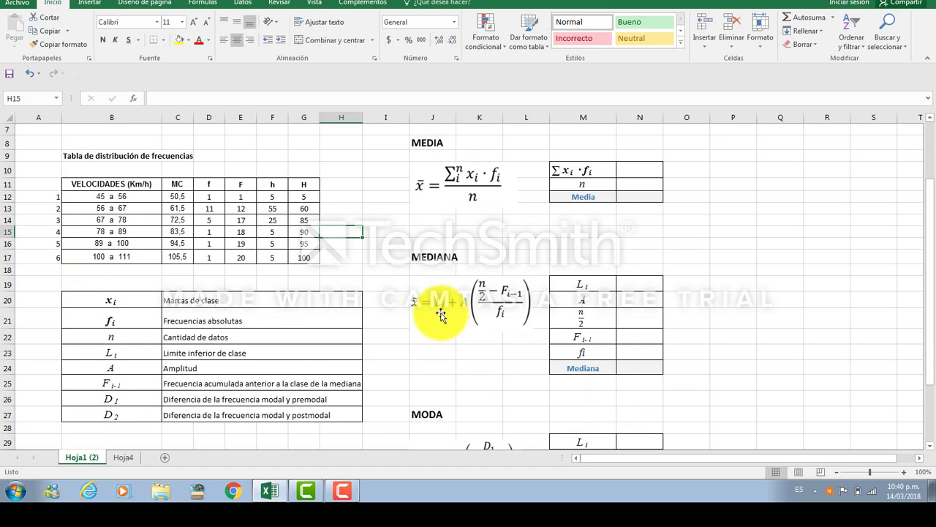
{"action": "scroll", "coordinate": [442, 313], "scroll_direction": "up", "scroll_amount": 2}
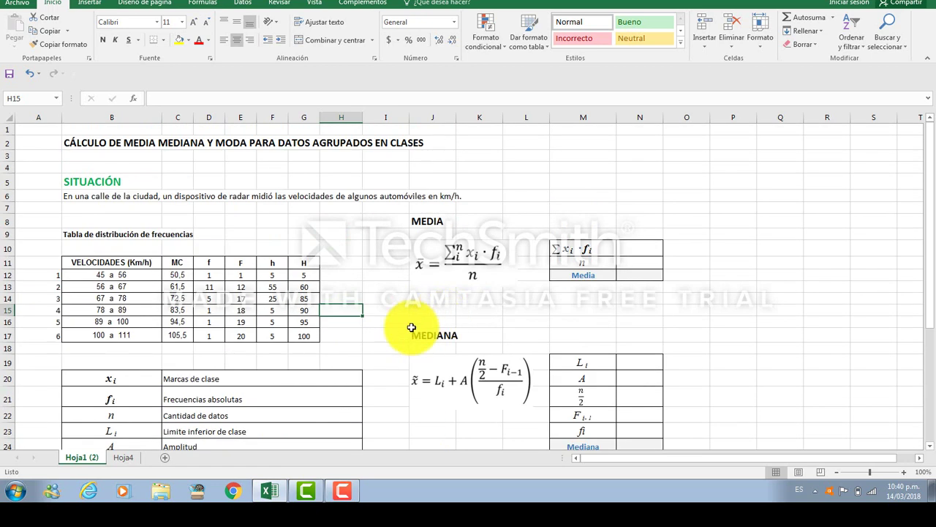
Replace the MC header in C11 with the xi symbol copied from the legend cell B20.
{"action": "left_click", "coordinate": [181, 264]}
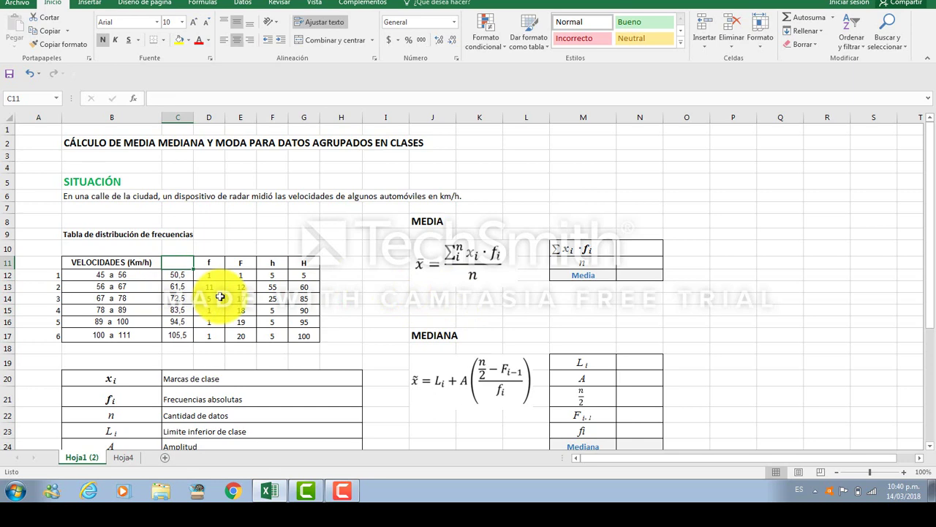
{"action": "left_click", "coordinate": [148, 372]}
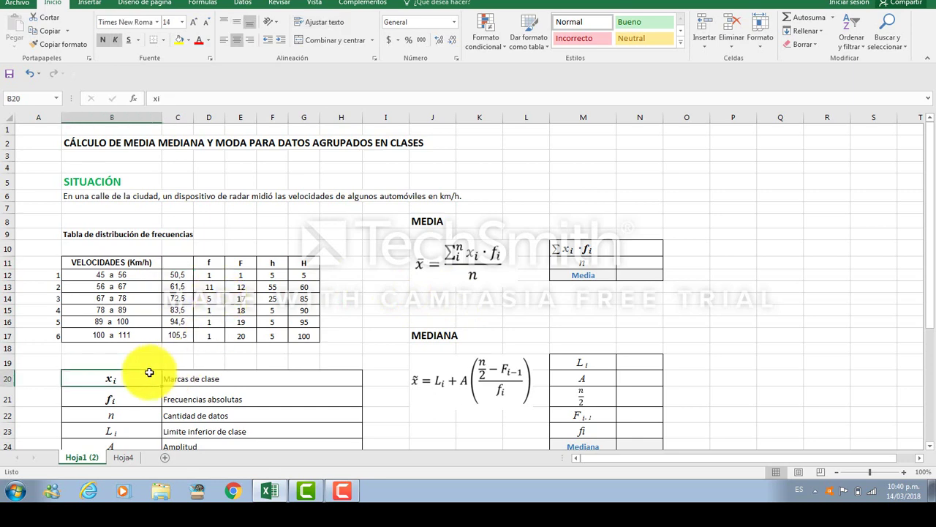
{"action": "key", "text": "ctrl+c"}
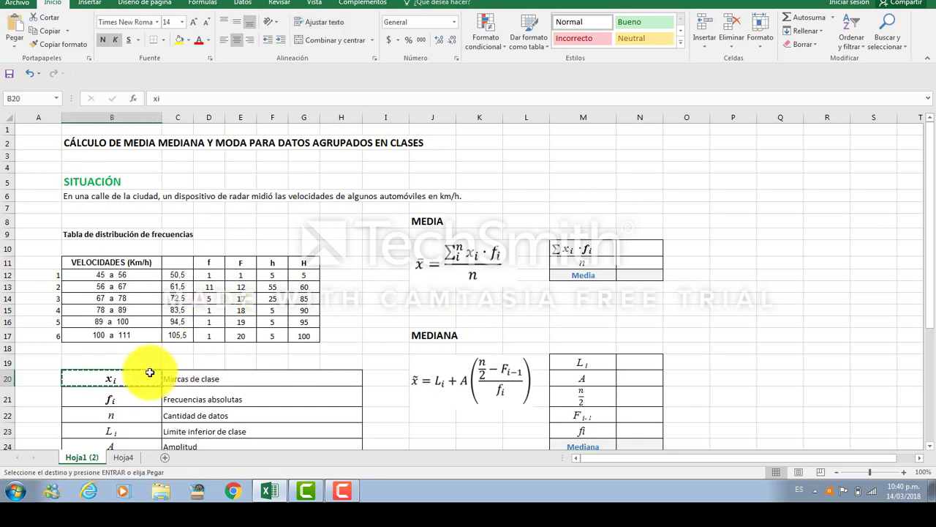
{"action": "left_click", "coordinate": [182, 264]}
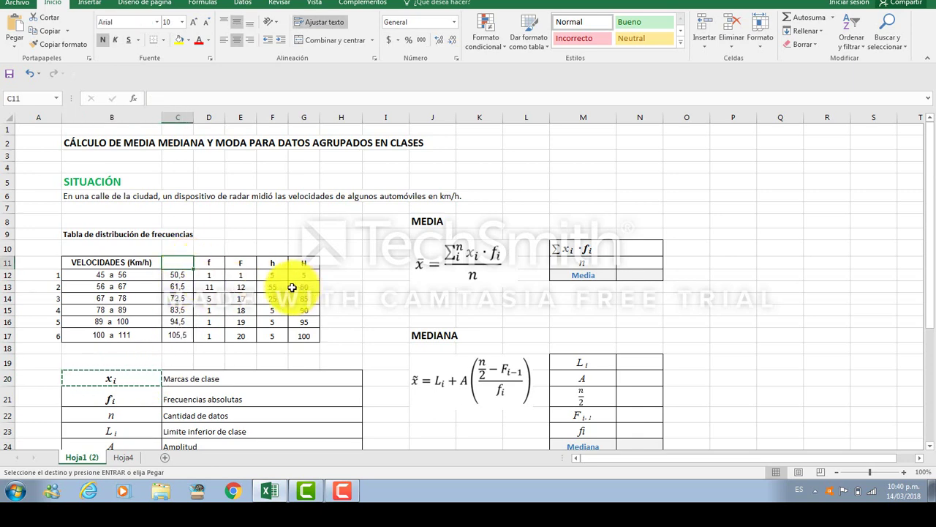
{"action": "key", "text": "ctrl+v"}
{"action": "left_click", "coordinate": [308, 234]}
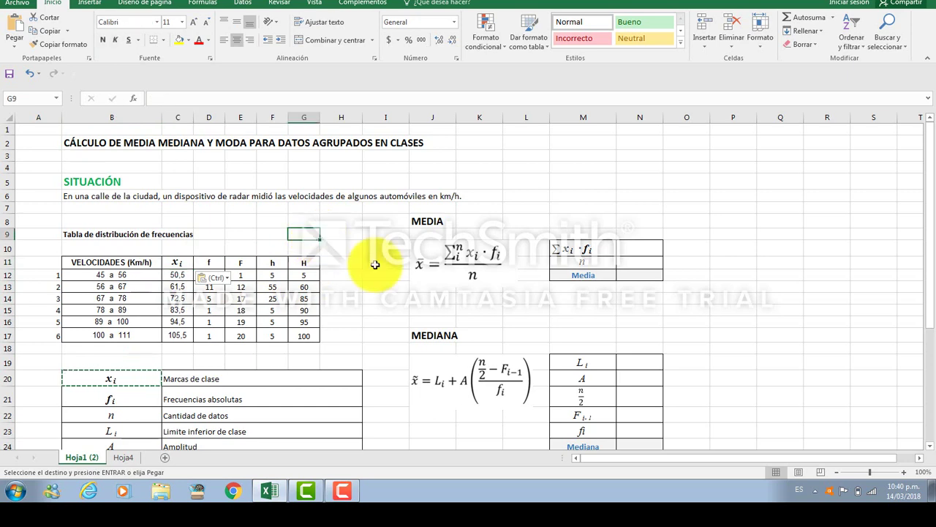
{"action": "left_click", "coordinate": [399, 312]}
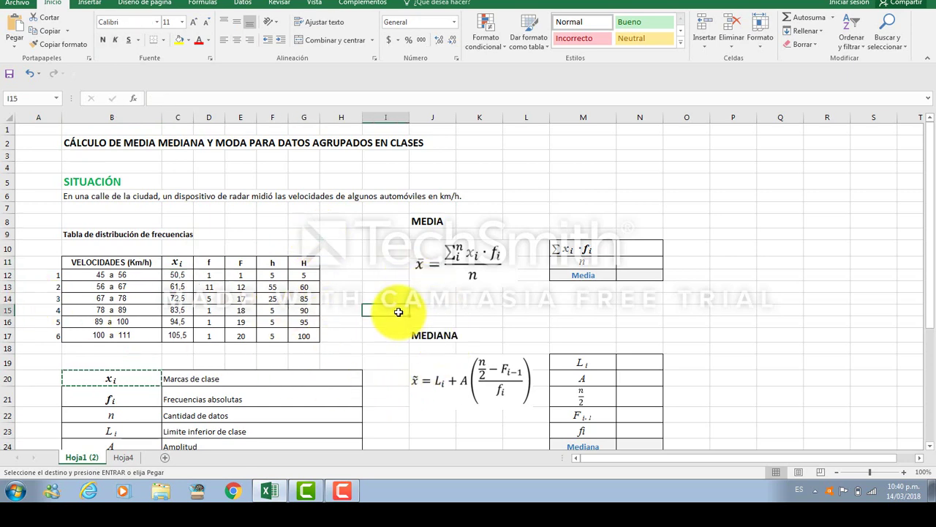
{"action": "double_click", "coordinate": [399, 312]}
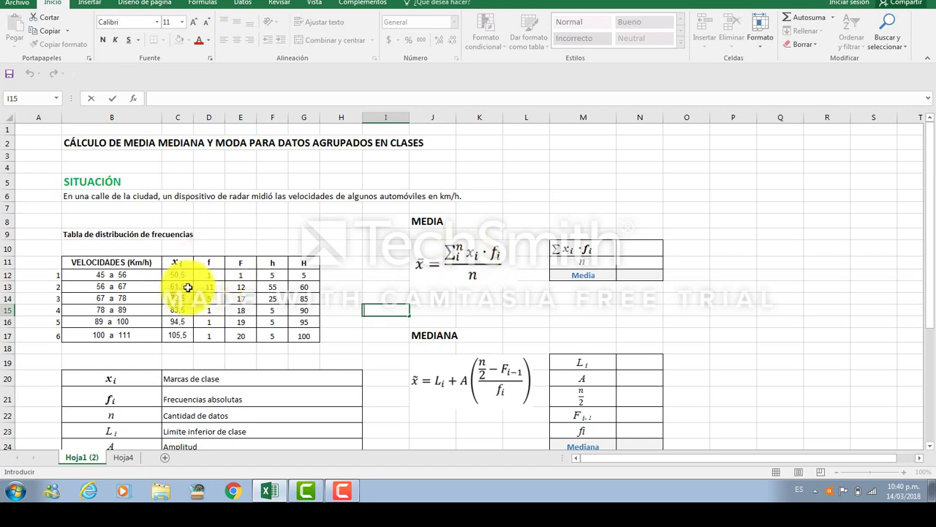
{"action": "left_click_drag", "start_coordinate": [188, 261], "coordinate": [188, 321]}
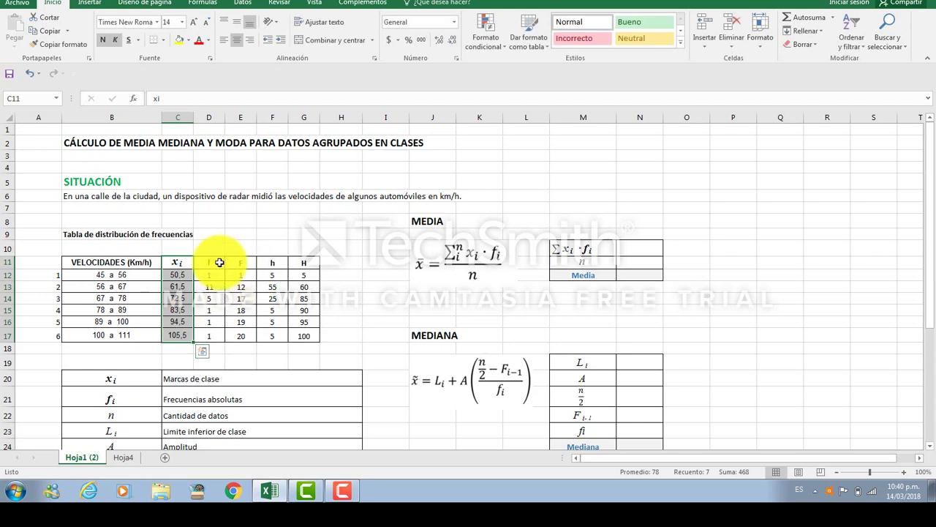
{"action": "left_click_drag", "start_coordinate": [219, 262], "coordinate": [214, 330]}
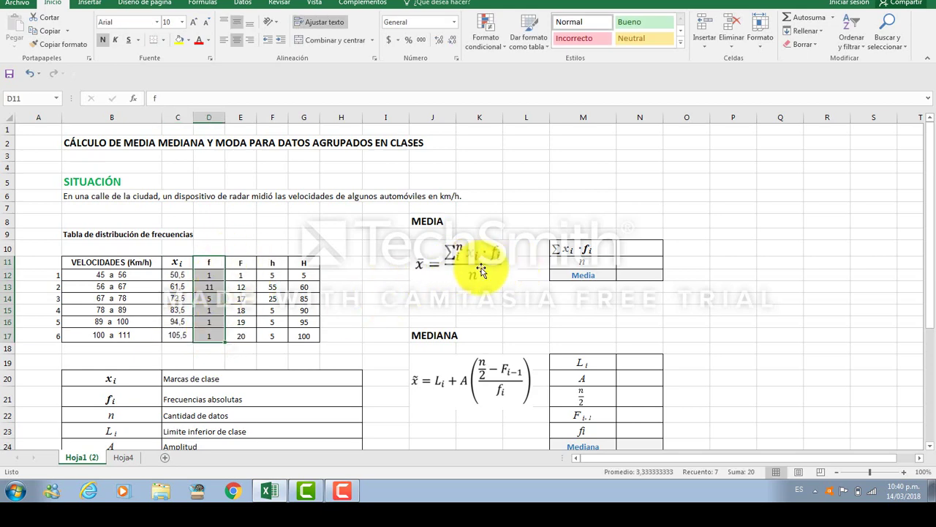
{"action": "left_click", "coordinate": [249, 335]}
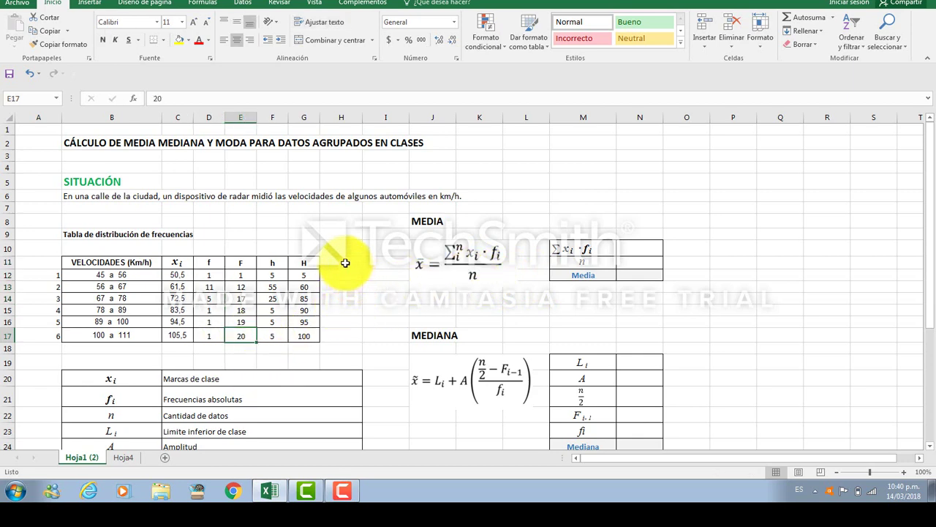
Add a new column to the frequency table by applying all borders to H11:H17.
{"action": "left_click_drag", "start_coordinate": [345, 263], "coordinate": [338, 337]}
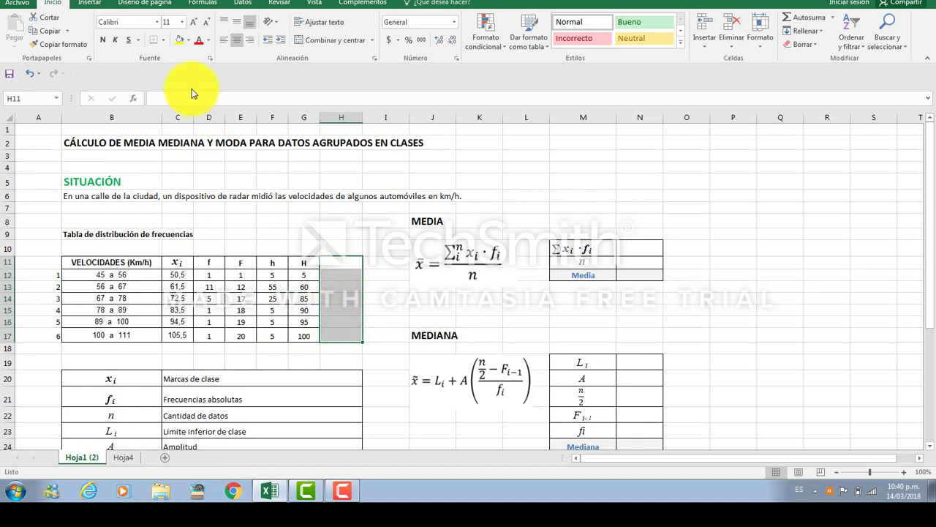
{"action": "left_click", "coordinate": [163, 40]}
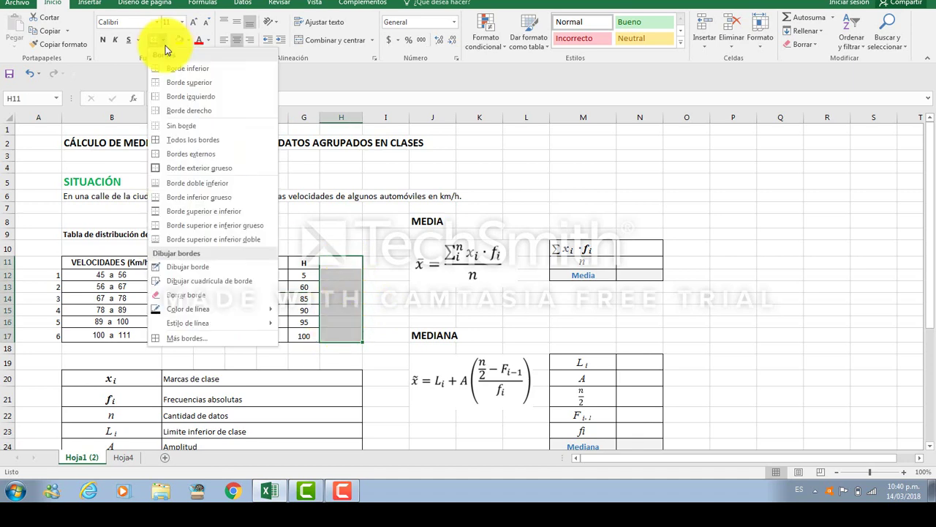
{"action": "left_click", "coordinate": [158, 142]}
{"action": "left_click", "coordinate": [435, 279]}
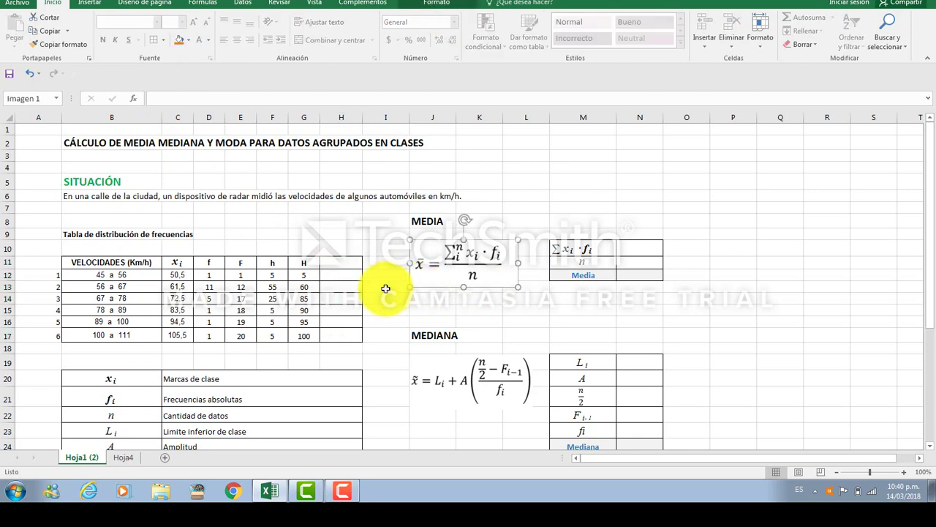
Copy the ∑ xi · fi label from M10 into H11 and remove the ∑ sign so the header reads xi · fi.
{"action": "left_click", "coordinate": [590, 251]}
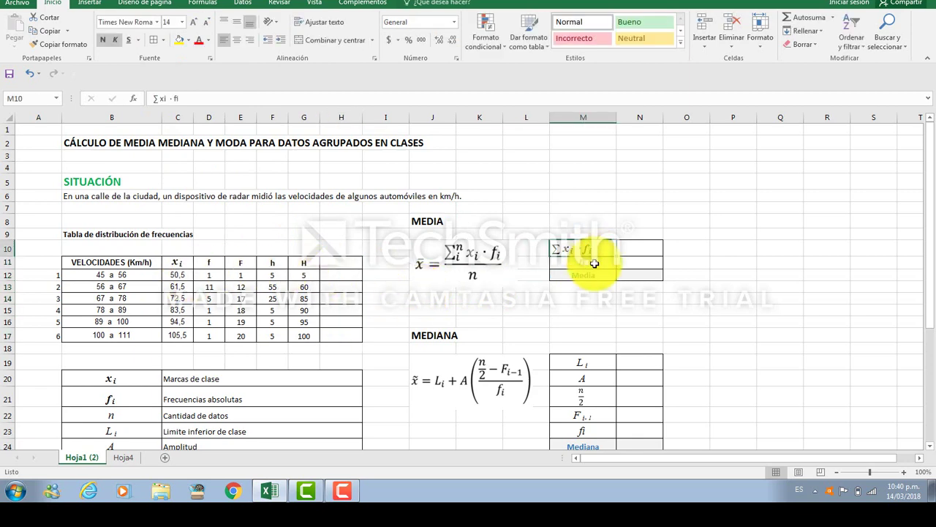
{"action": "key", "text": "ctrl+c"}
{"action": "left_click", "coordinate": [341, 267]}
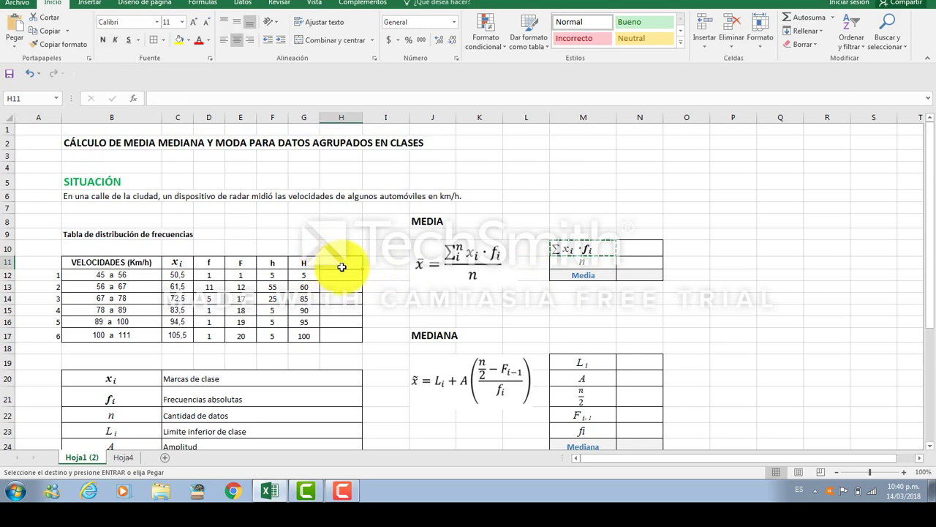
{"action": "key", "text": "ctrl+v"}
{"action": "double_click", "coordinate": [333, 264]}
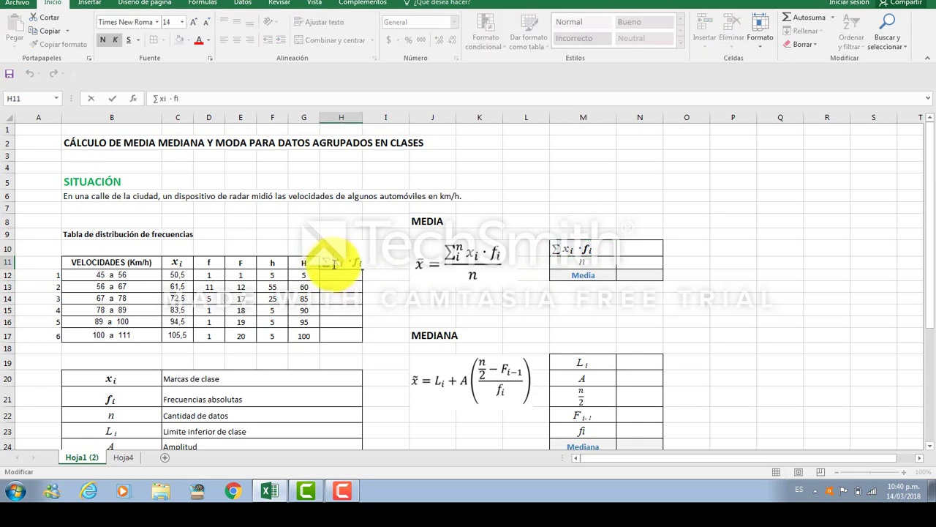
{"action": "left_click", "coordinate": [389, 274]}
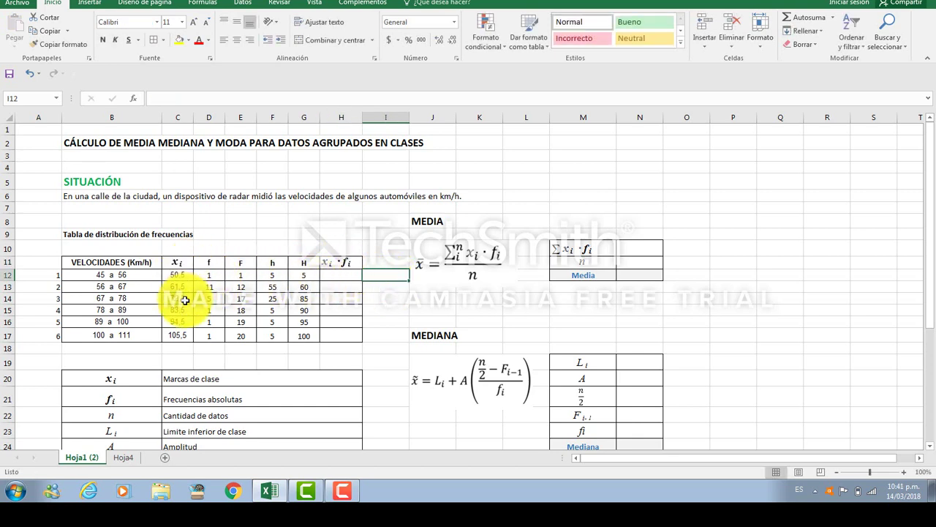
Enter the formula =C12*D12 in H12 to multiply the first class mark by its absolute frequency.
{"action": "double_click", "coordinate": [337, 277]}
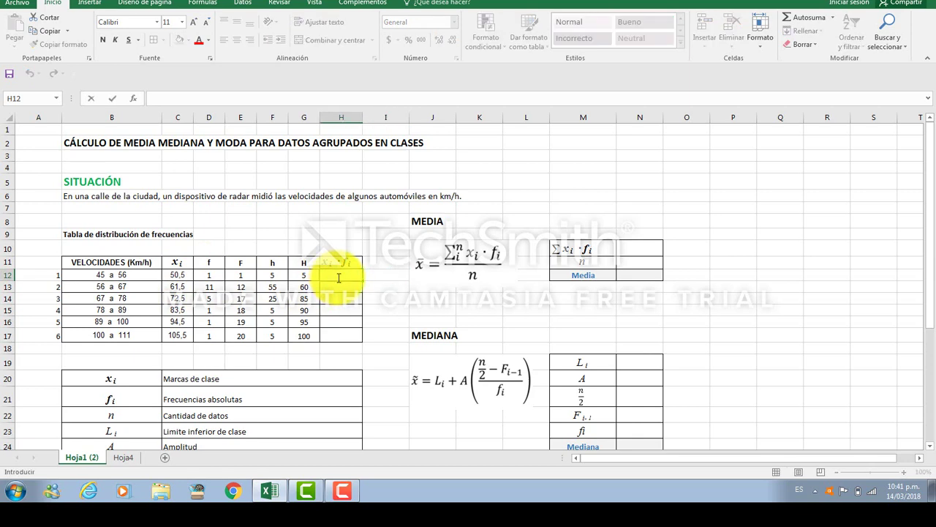
{"action": "type", "text": "="}
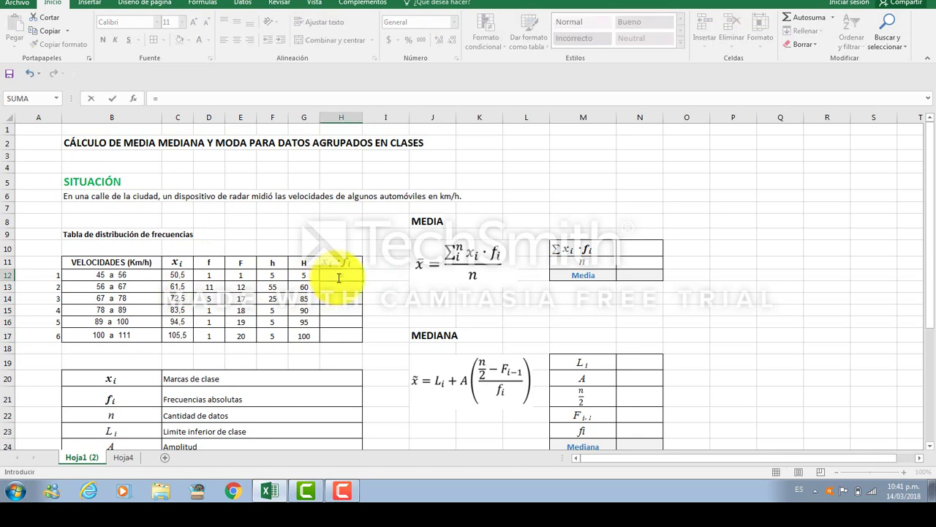
{"action": "left_click", "coordinate": [183, 274]}
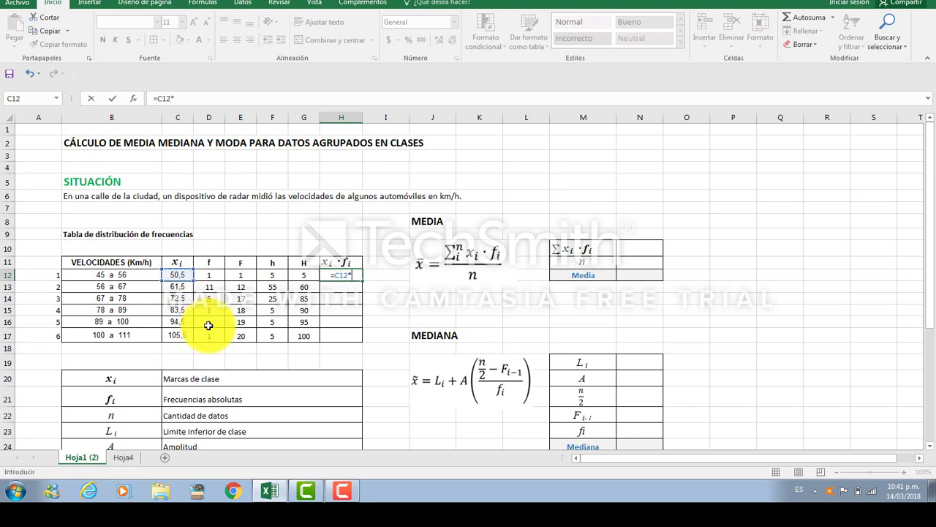
{"action": "type", "text": "*"}
{"action": "left_click", "coordinate": [212, 274]}
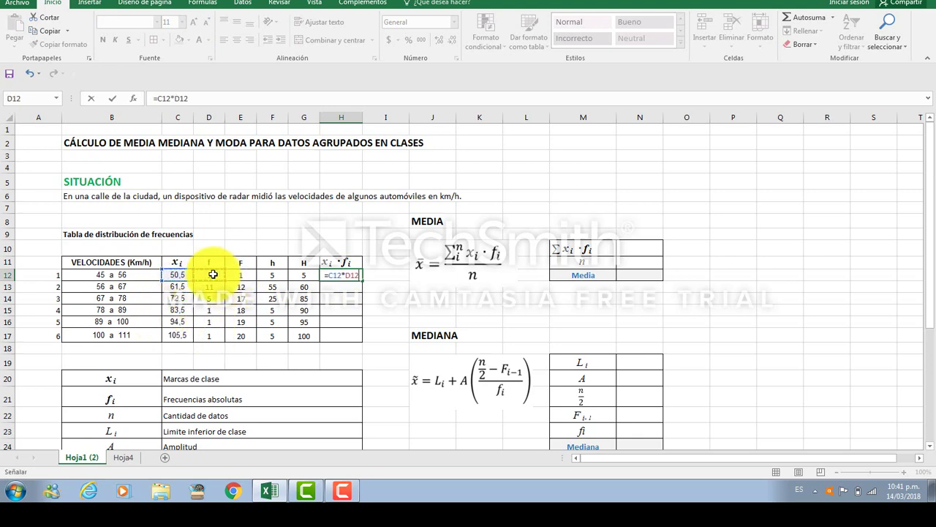
{"action": "key", "text": "Return"}
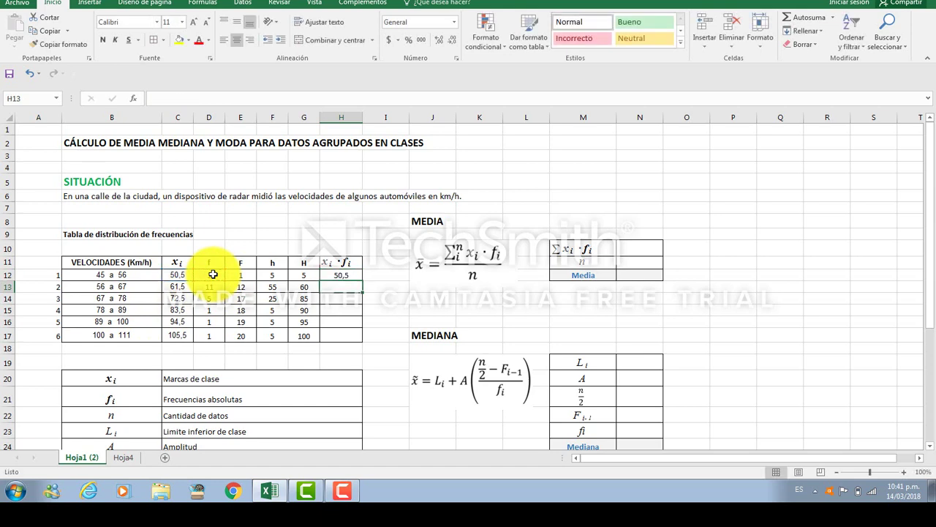
Fill the H12 product formula down to H17 for the remaining classes.
{"action": "left_click", "coordinate": [354, 272]}
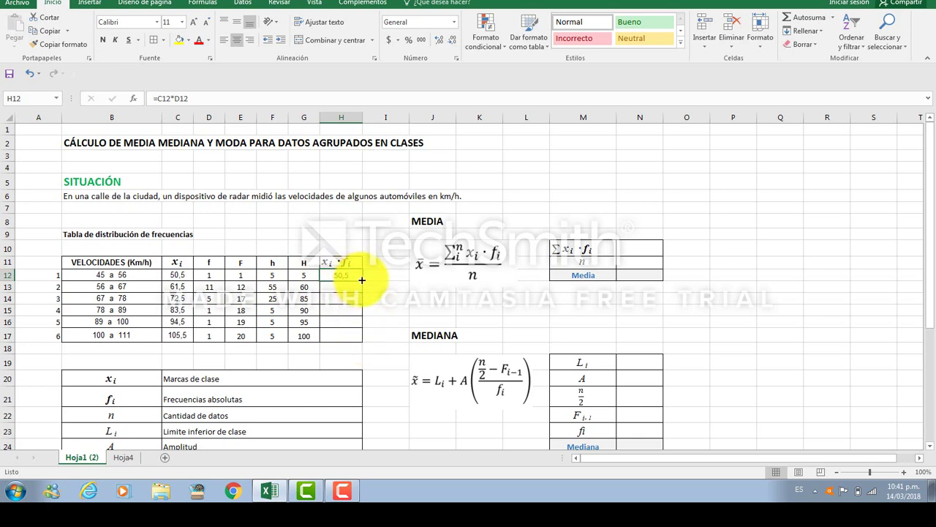
{"action": "double_click", "coordinate": [361, 279]}
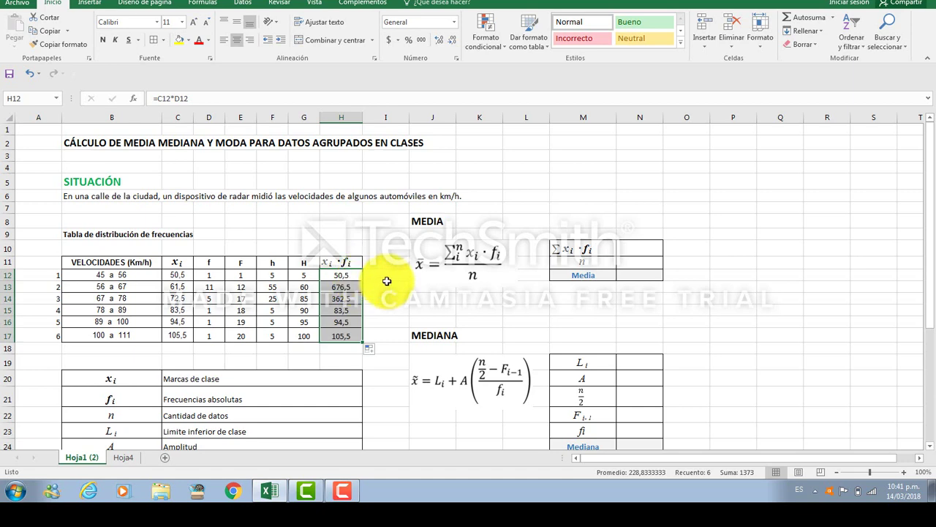
{"action": "left_click", "coordinate": [387, 284]}
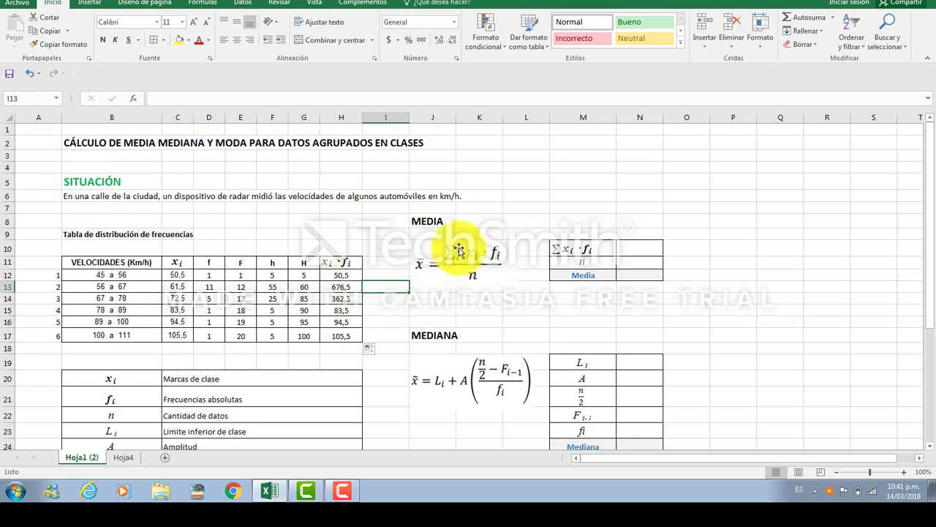
Enter the label SUMA in G18, beside the cell below the xi · fi column.
{"action": "left_click", "coordinate": [311, 345]}
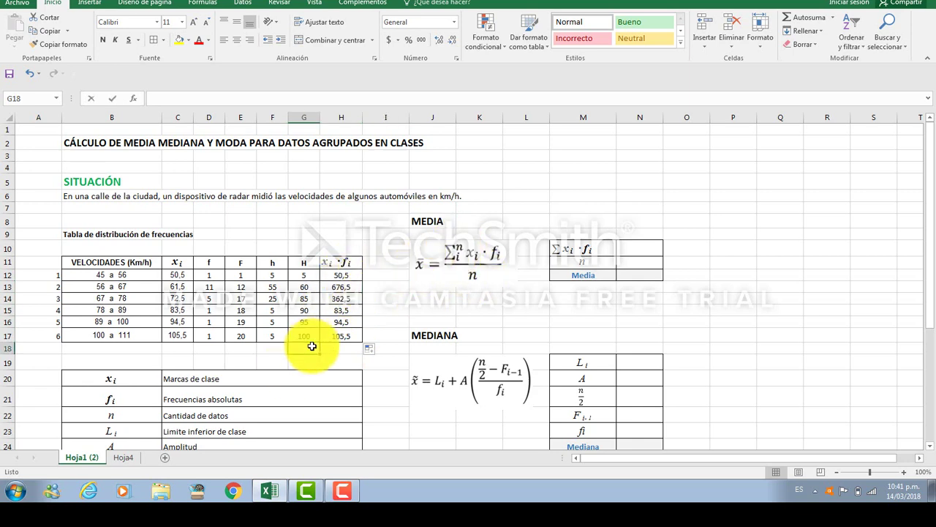
{"action": "double_click", "coordinate": [313, 346]}
{"action": "key", "text": "Caps_Lock"}
{"action": "type", "text": "SUMA"}
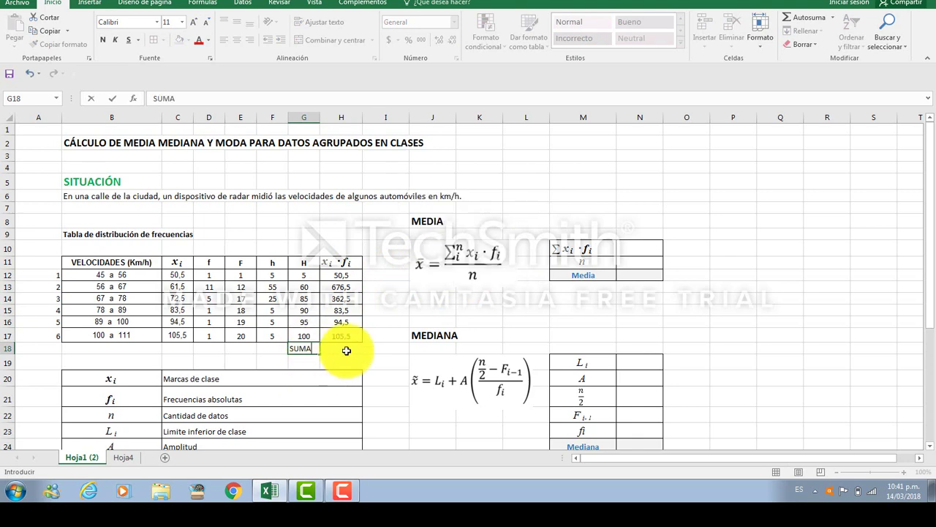
{"action": "left_click", "coordinate": [347, 350]}
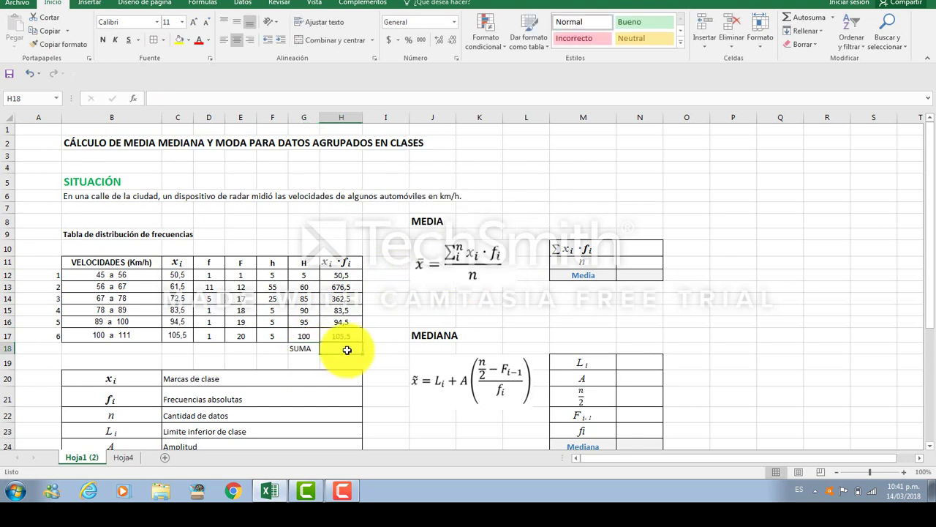
Enter the formula =SUMA(H12:H17) in H18 to total the xi · fi products.
{"action": "double_click", "coordinate": [348, 350]}
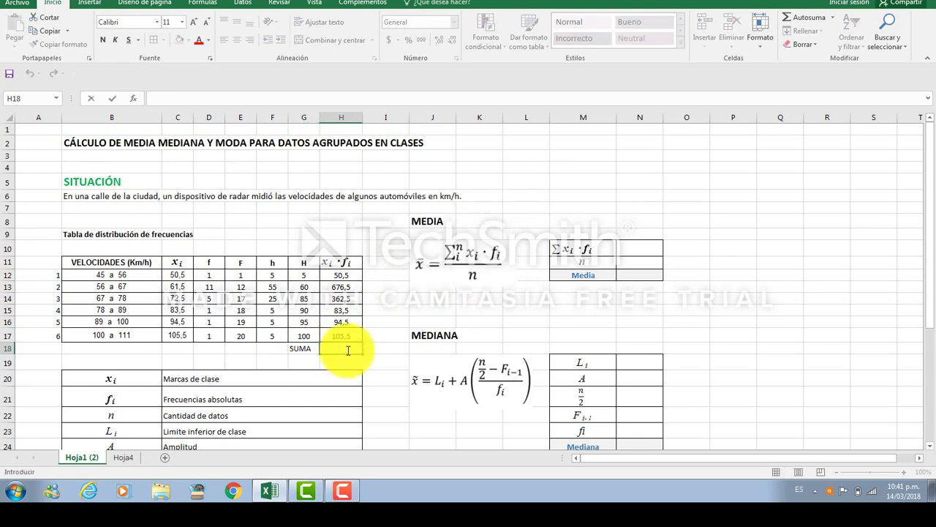
{"action": "type", "text": "=SUM"}
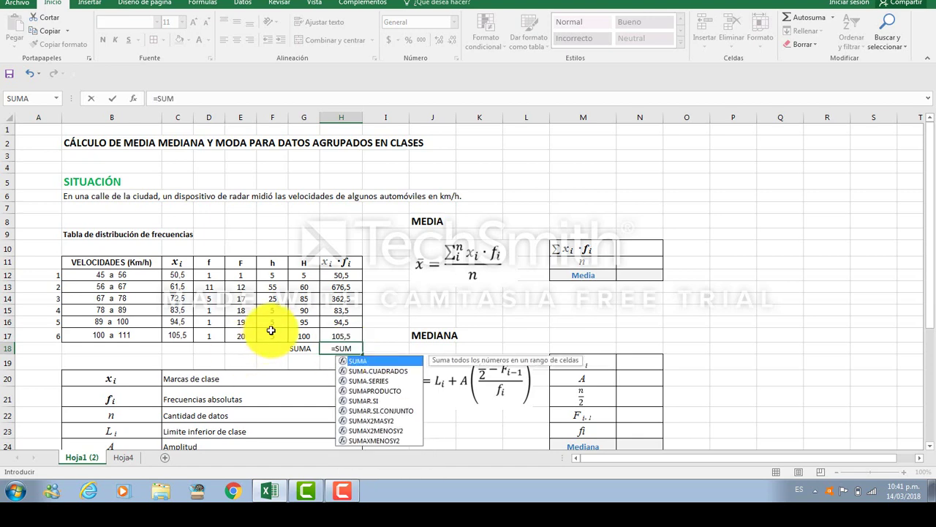
{"action": "double_click", "coordinate": [375, 363]}
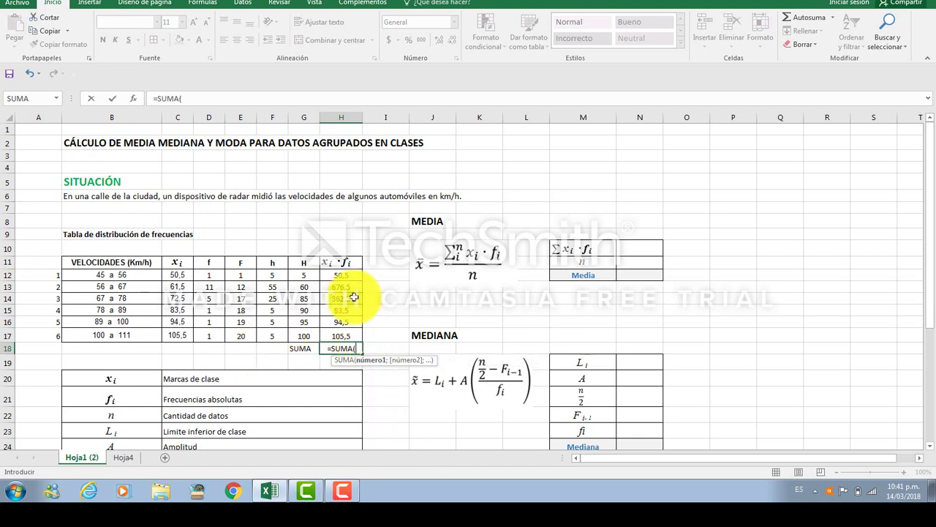
{"action": "left_click_drag", "start_coordinate": [351, 275], "coordinate": [349, 332]}
{"action": "key", "text": "Return"}
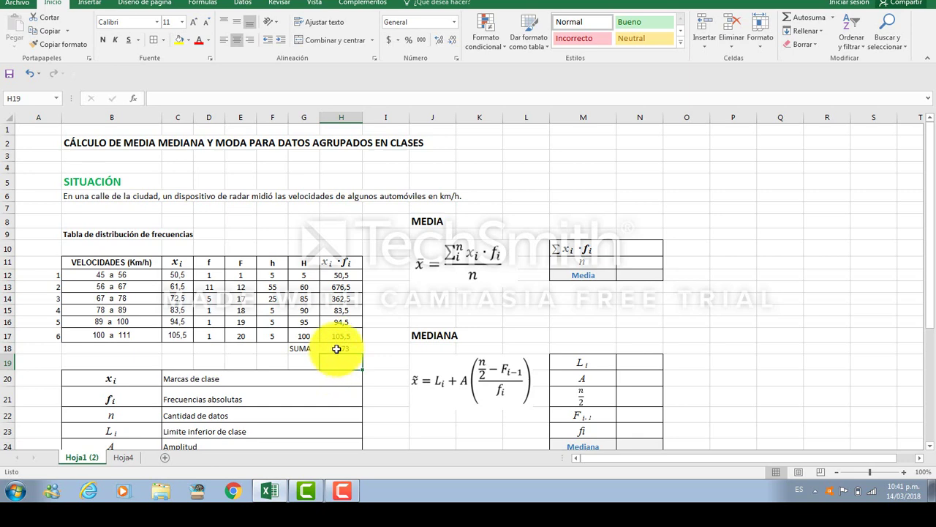
{"action": "left_click", "coordinate": [335, 348]}
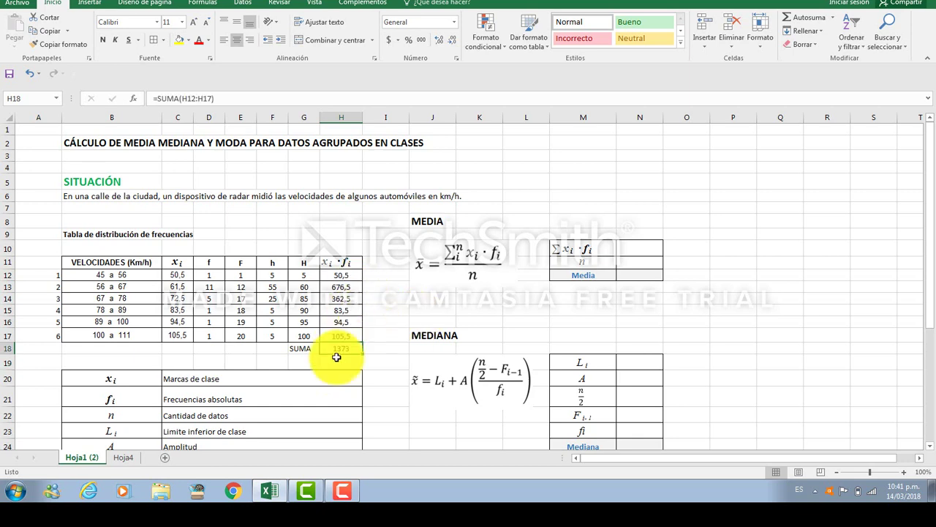
Link the ∑ xi · fi value in N10 to the column total with =H18.
{"action": "double_click", "coordinate": [634, 252]}
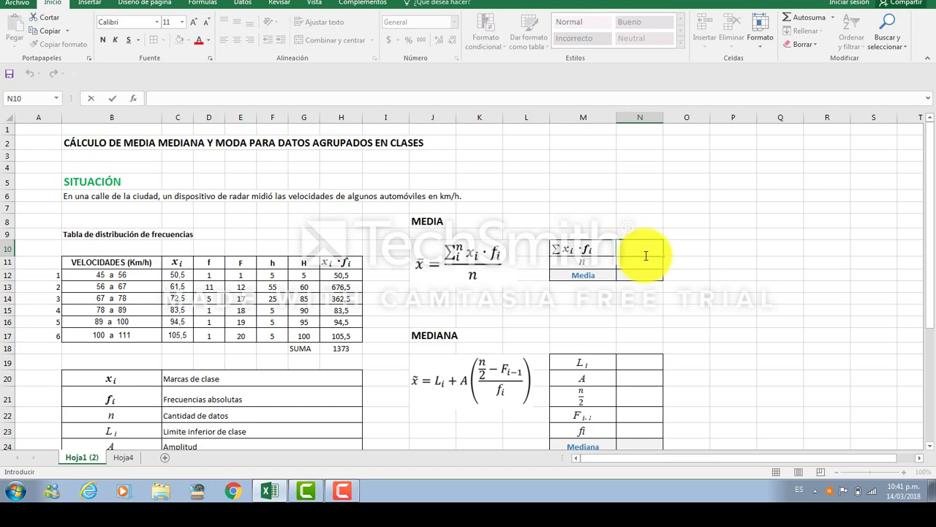
{"action": "type", "text": "="}
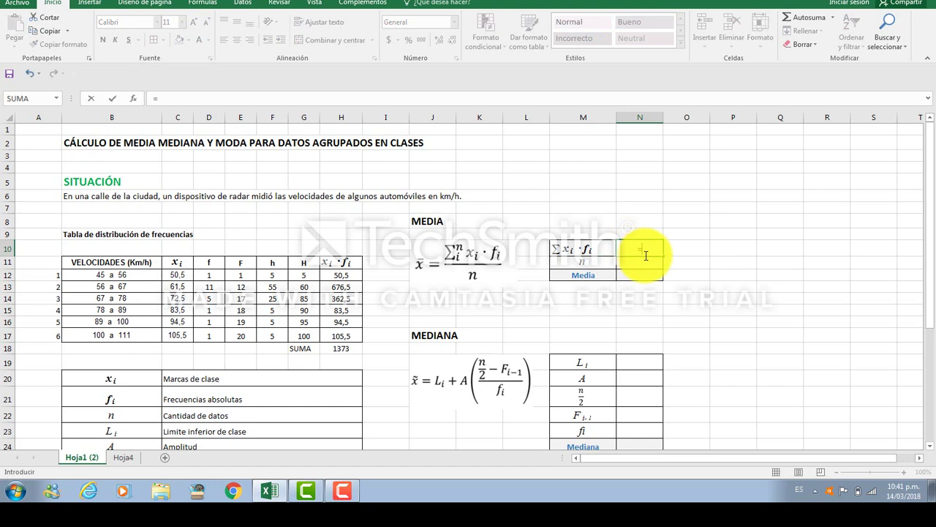
{"action": "left_click", "coordinate": [341, 350]}
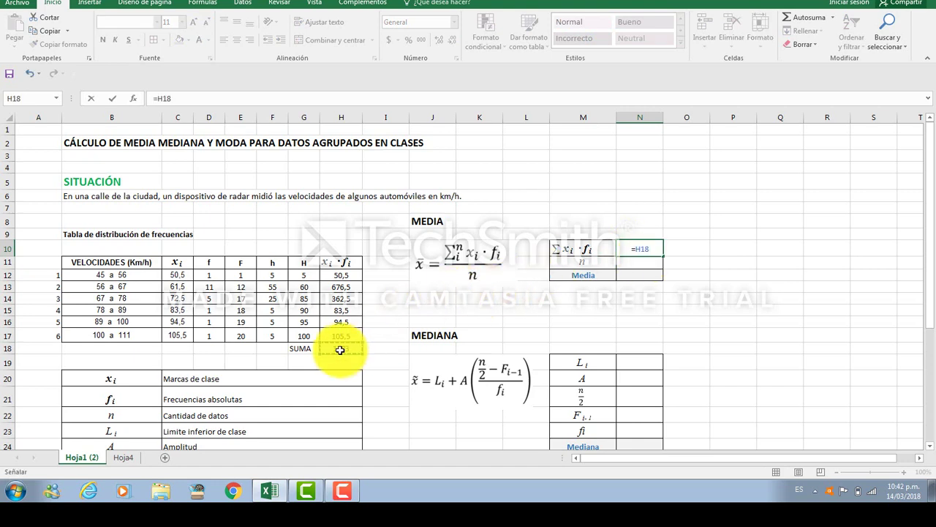
{"action": "key", "text": "Return"}
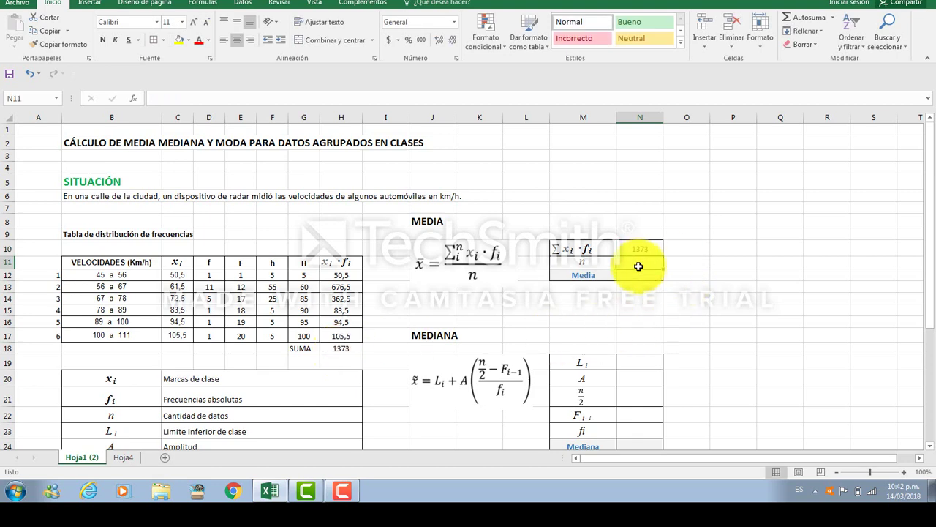
Link the n value in N11 to the last cumulative frequency with =E17.
{"action": "left_click", "coordinate": [252, 338]}
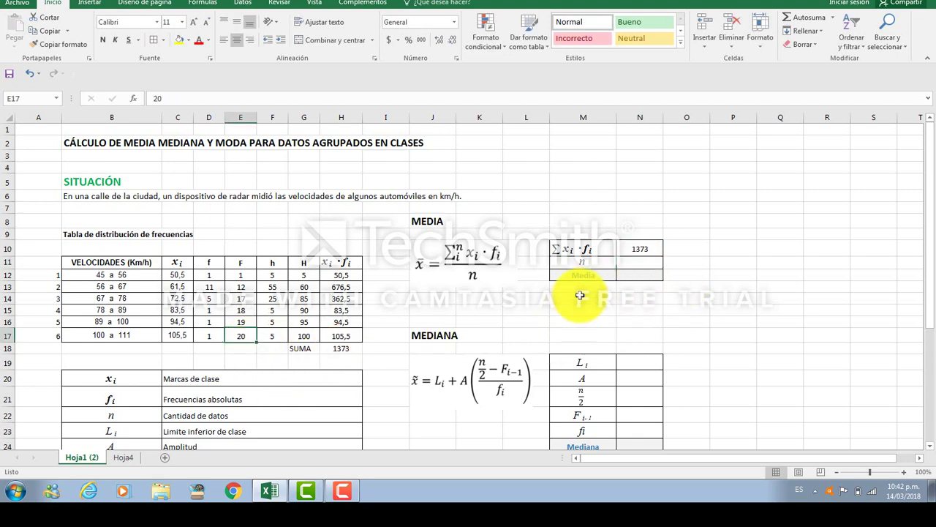
{"action": "double_click", "coordinate": [652, 262]}
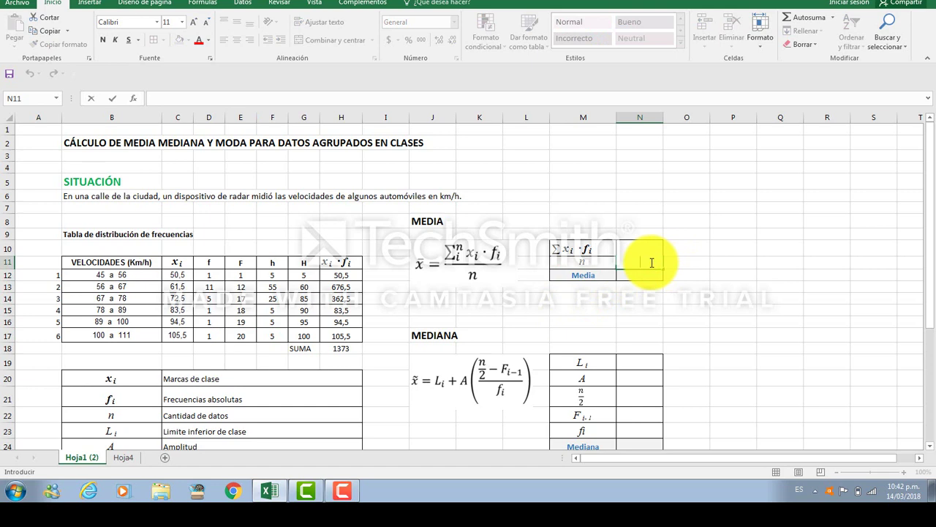
{"action": "type", "text": "="}
{"action": "left_click", "coordinate": [243, 336]}
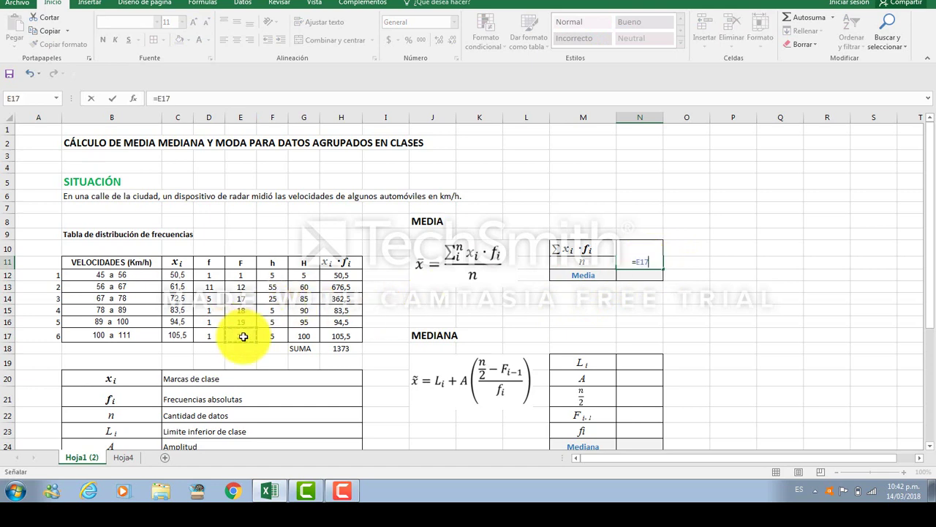
{"action": "key", "text": "Return"}
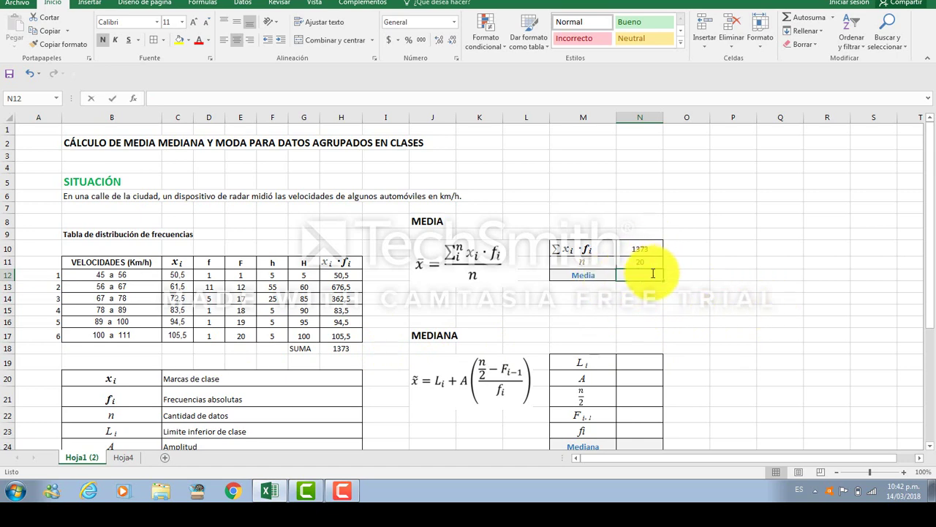
Calculate the Media in N12 with the formula =N10/N11.
{"action": "type", "text": "="}
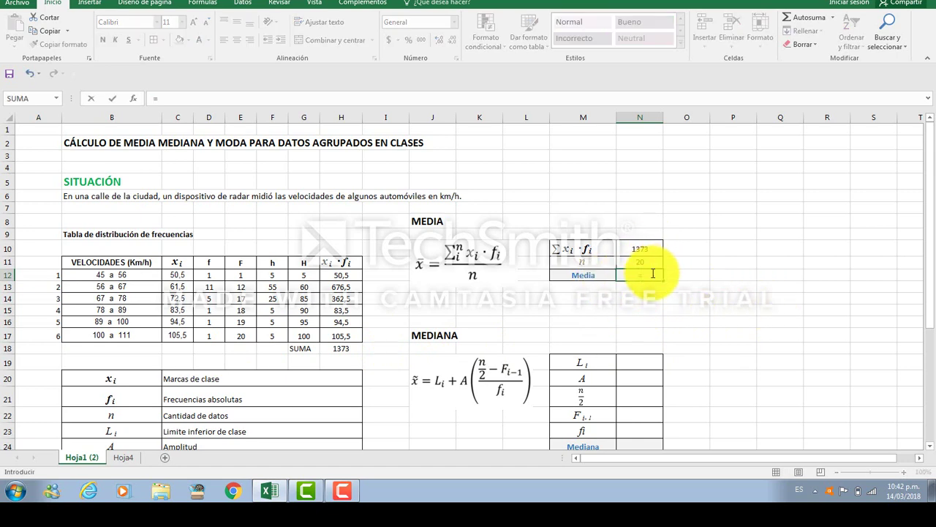
{"action": "left_click", "coordinate": [641, 248]}
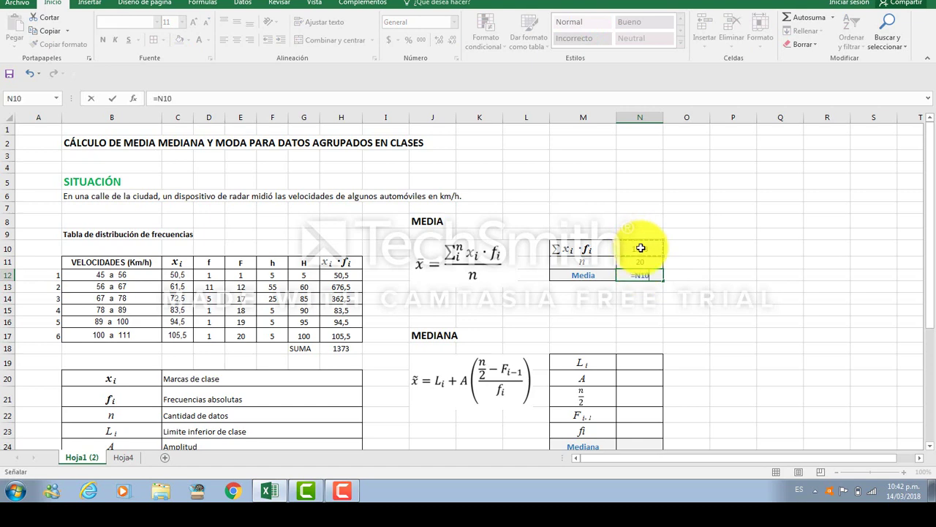
{"action": "type", "text": "/"}
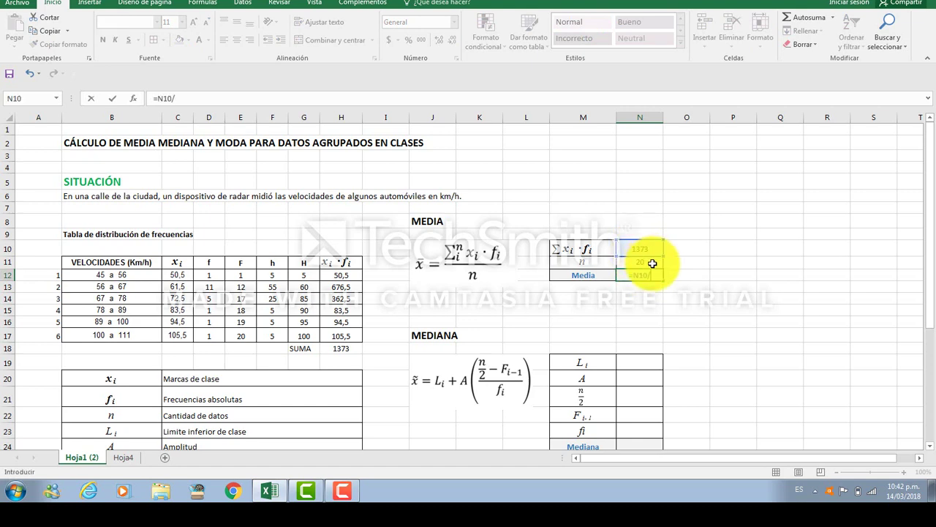
{"action": "left_click", "coordinate": [653, 262]}
{"action": "key", "text": "Return"}
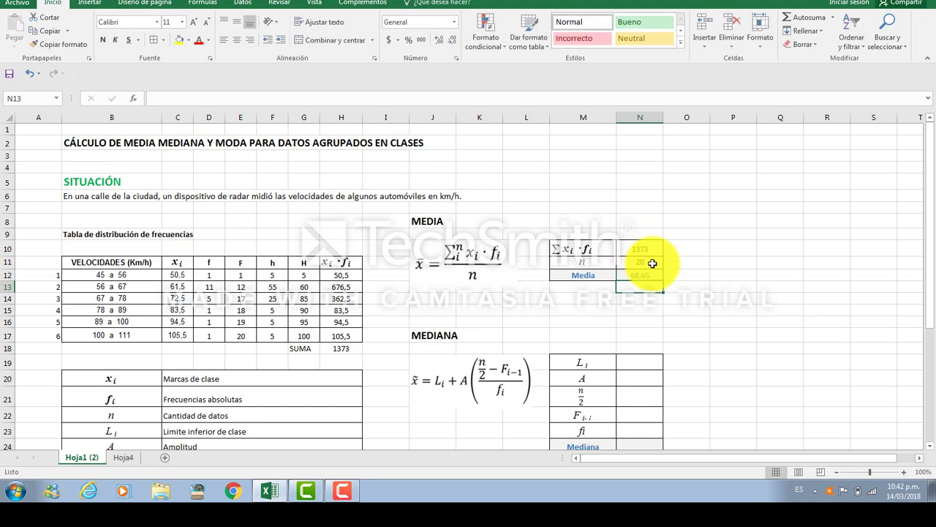
{"action": "left_click", "coordinate": [685, 298]}
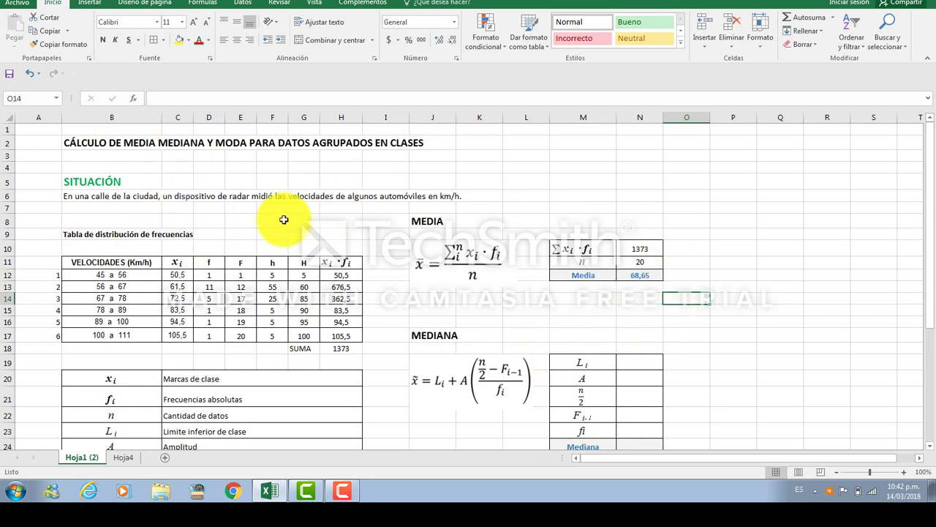
{"action": "left_click", "coordinate": [648, 313]}
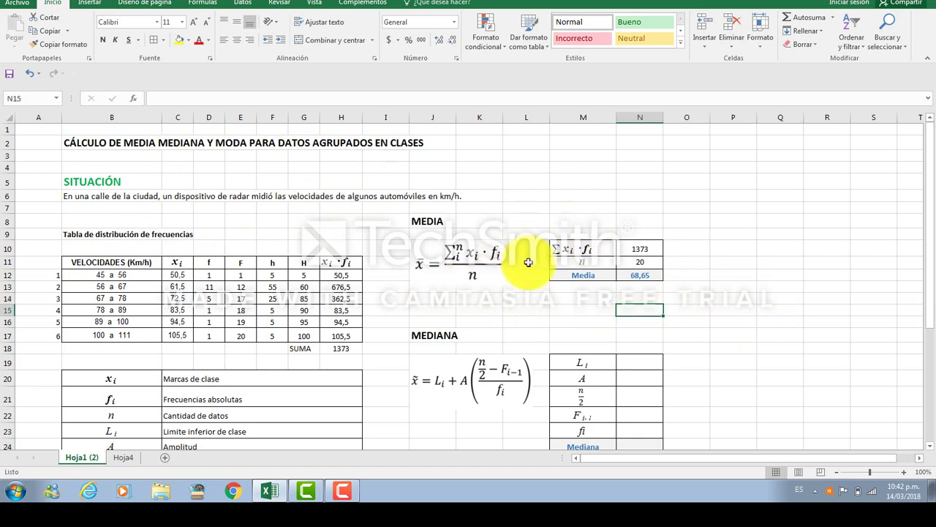
Locate the median class in the F column and highlight its row, B13:F13 (56 a 67), with yellow fill.
{"action": "scroll", "coordinate": [696, 305], "scroll_direction": "down", "scroll_amount": 2}
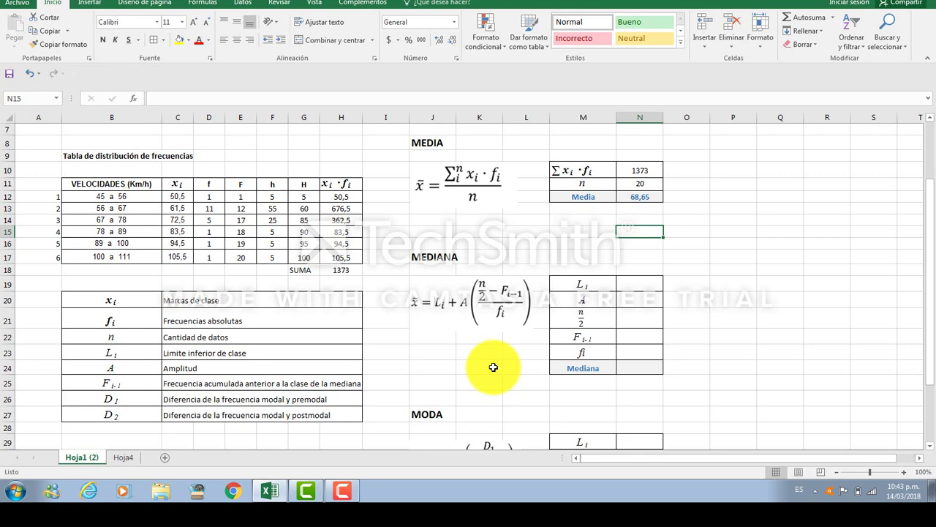
{"action": "left_click", "coordinate": [242, 257]}
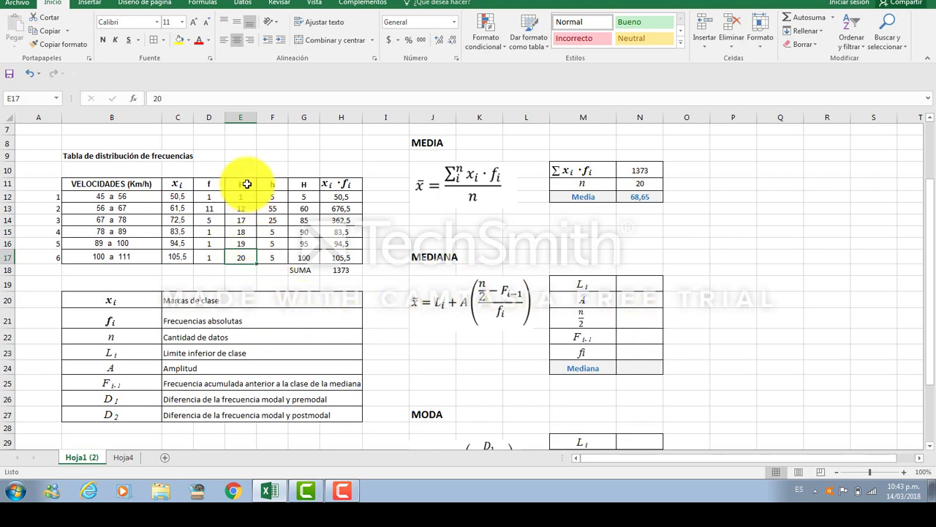
{"action": "left_click_drag", "start_coordinate": [246, 183], "coordinate": [255, 277]}
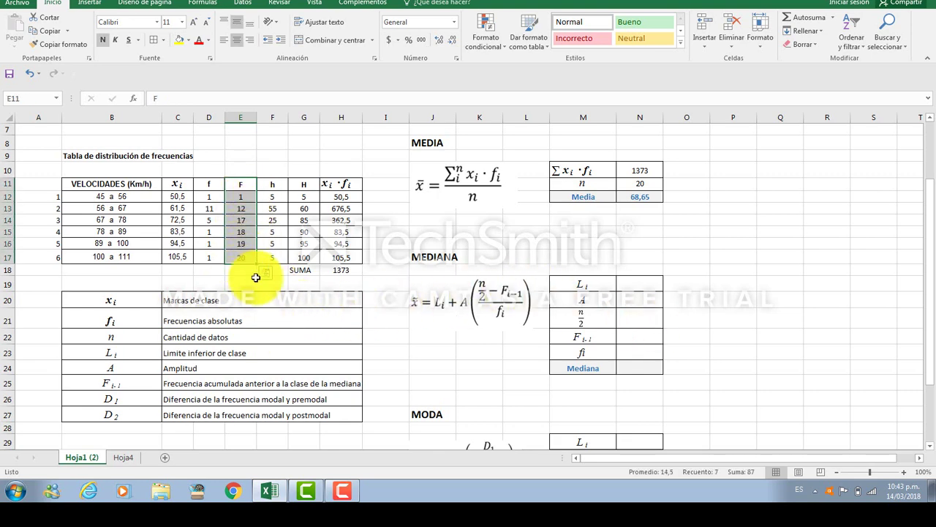
{"action": "left_click", "coordinate": [402, 301]}
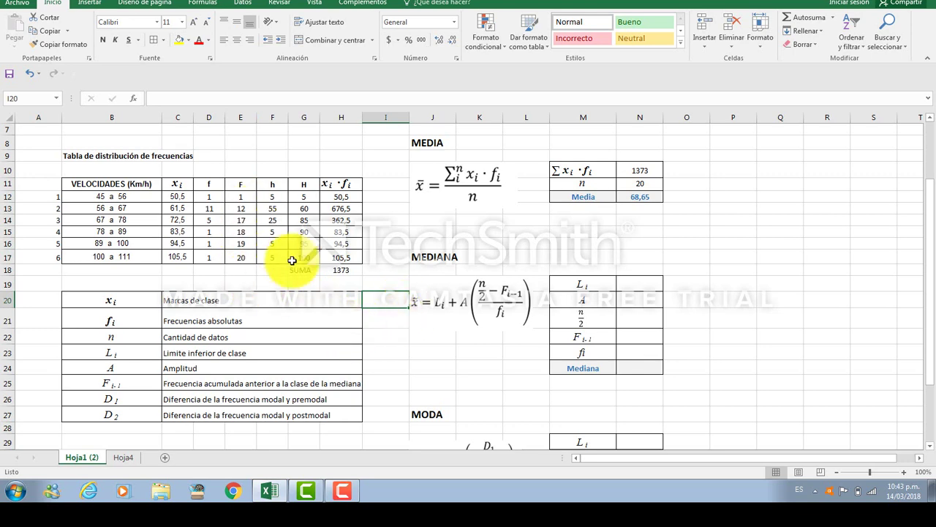
{"action": "left_click", "coordinate": [247, 208]}
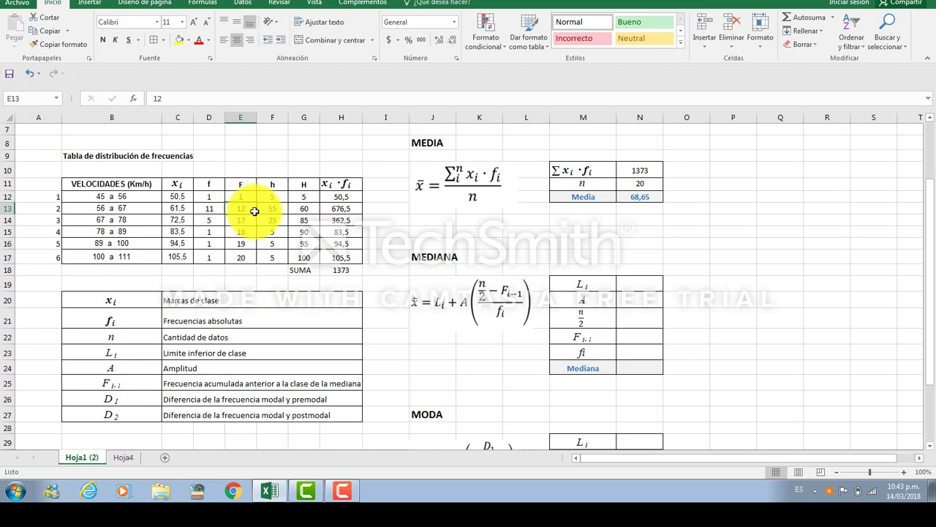
{"action": "left_click_drag", "start_coordinate": [75, 209], "coordinate": [258, 208]}
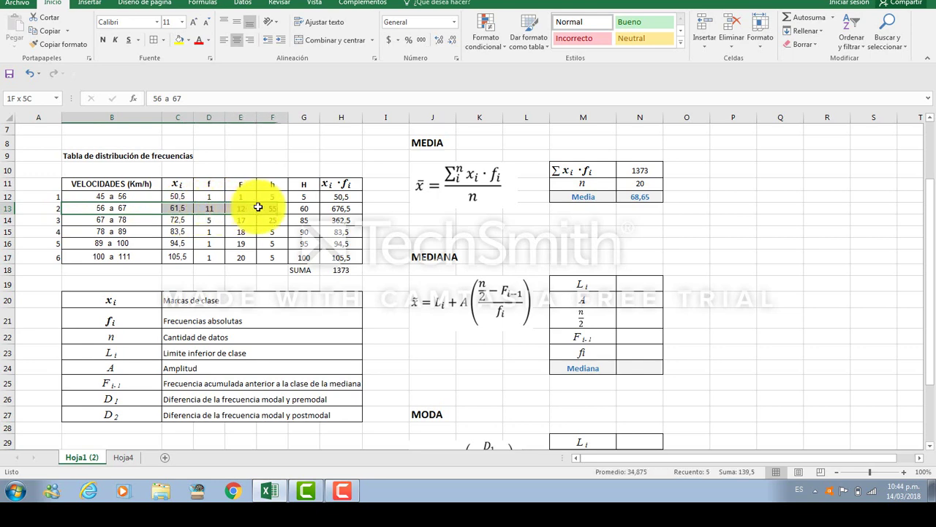
{"action": "left_click", "coordinate": [179, 41]}
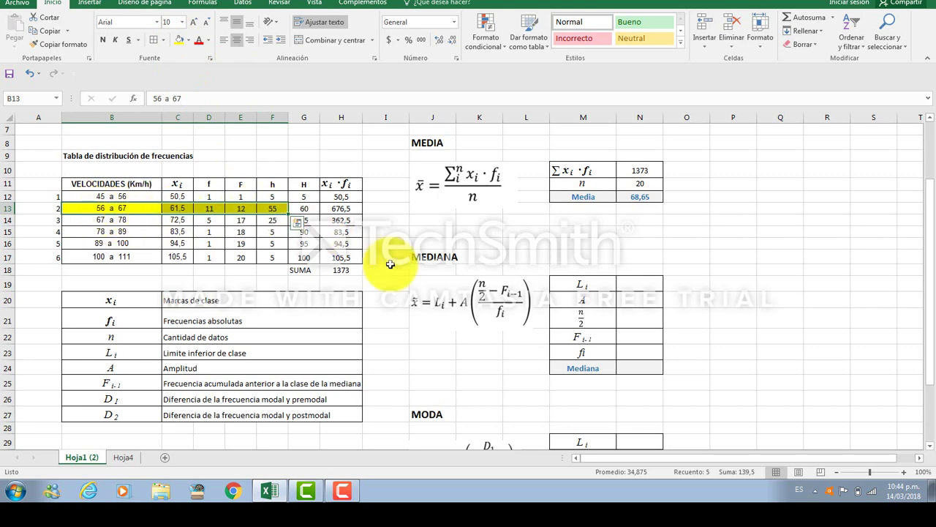
Enter 56, the lower limit of the highlighted median class, as the Li value in N19.
{"action": "left_click", "coordinate": [250, 208]}
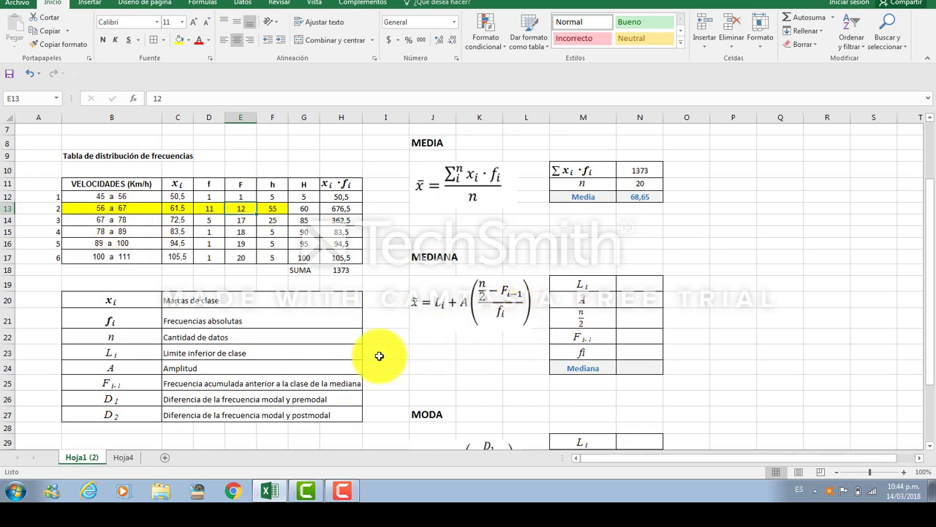
{"action": "left_click_drag", "start_coordinate": [87, 212], "coordinate": [272, 213]}
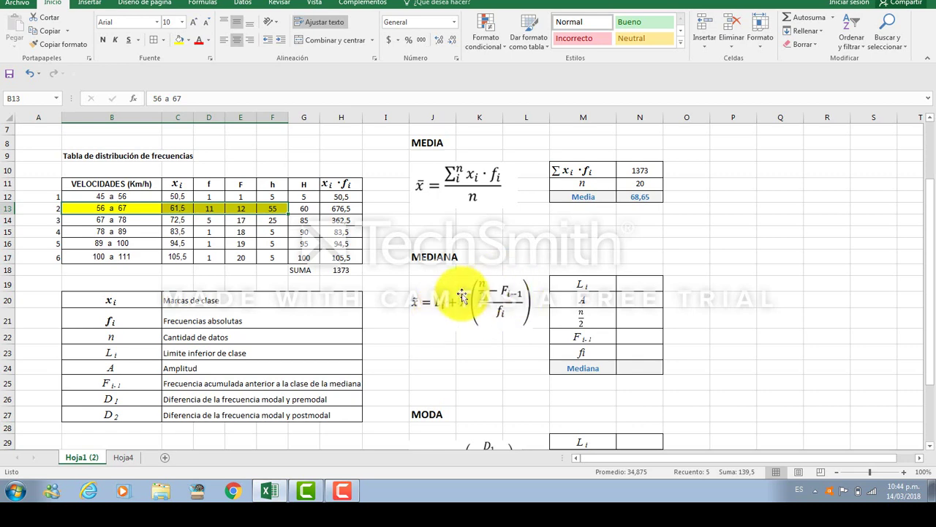
{"action": "left_click", "coordinate": [105, 208]}
{"action": "double_click", "coordinate": [104, 208]}
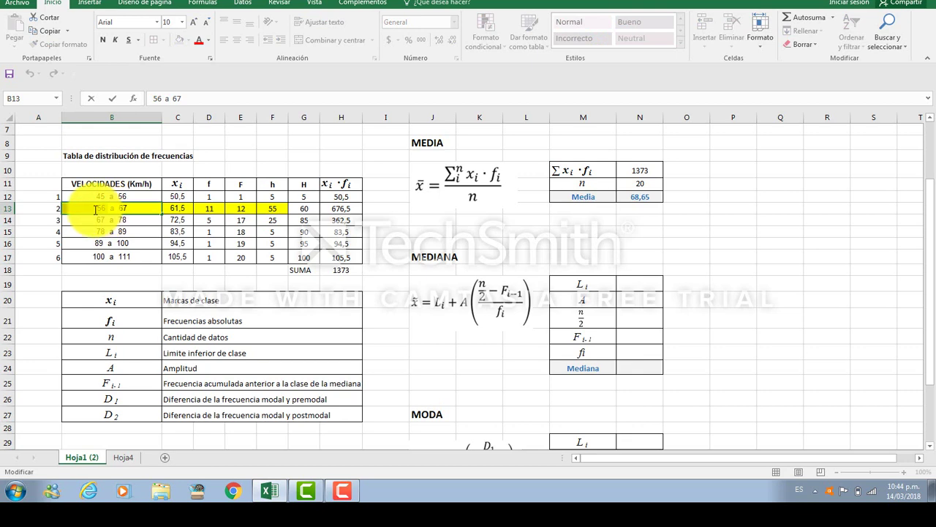
{"action": "left_click", "coordinate": [629, 284]}
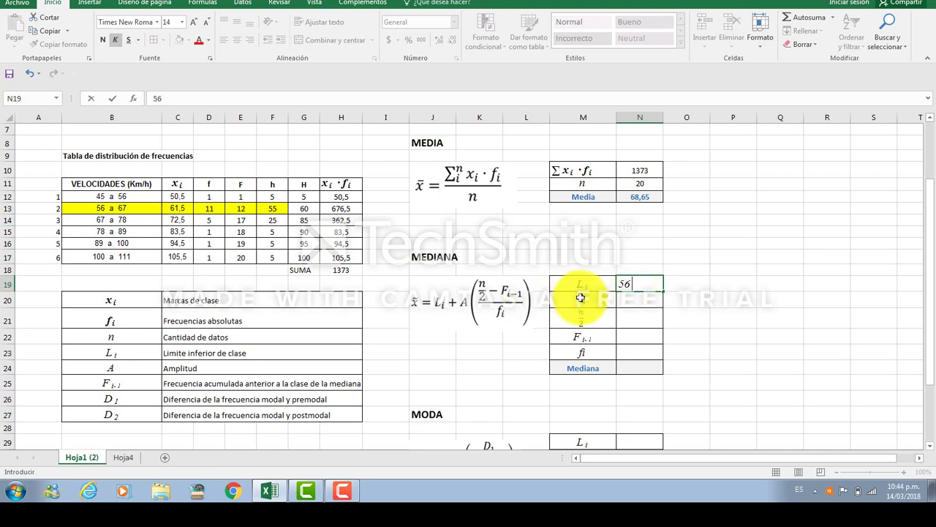
{"action": "left_click", "coordinate": [619, 303]}
Calculate the amplitude A in N20 with =67-56 and enter 10 as the n/2 value in N21.
{"action": "left_click", "coordinate": [620, 303]}
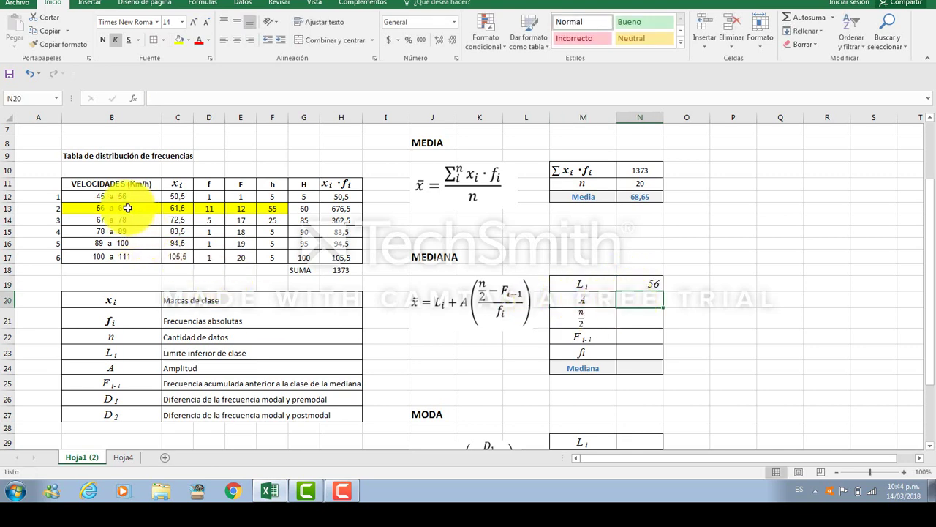
{"action": "double_click", "coordinate": [635, 302]}
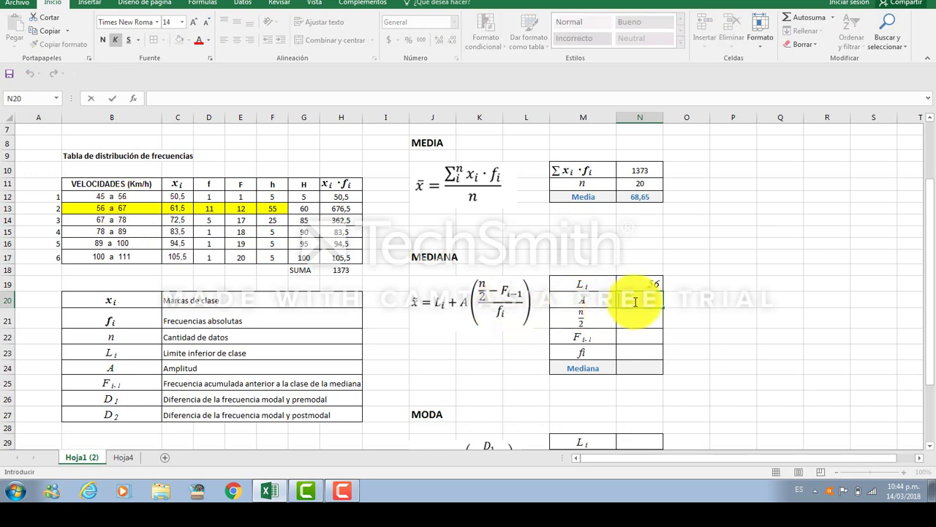
{"action": "type", "text": "=67-56"}
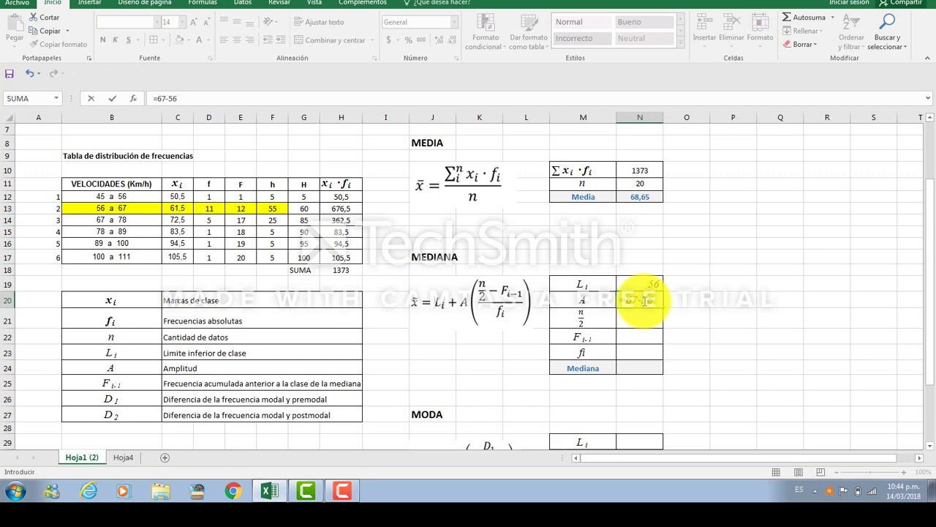
{"action": "key", "text": "Return"}
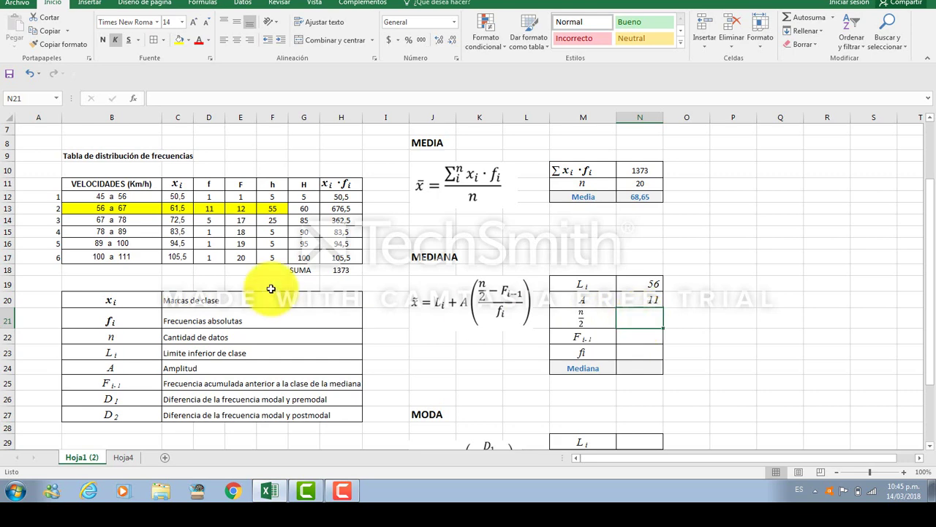
{"action": "double_click", "coordinate": [643, 320]}
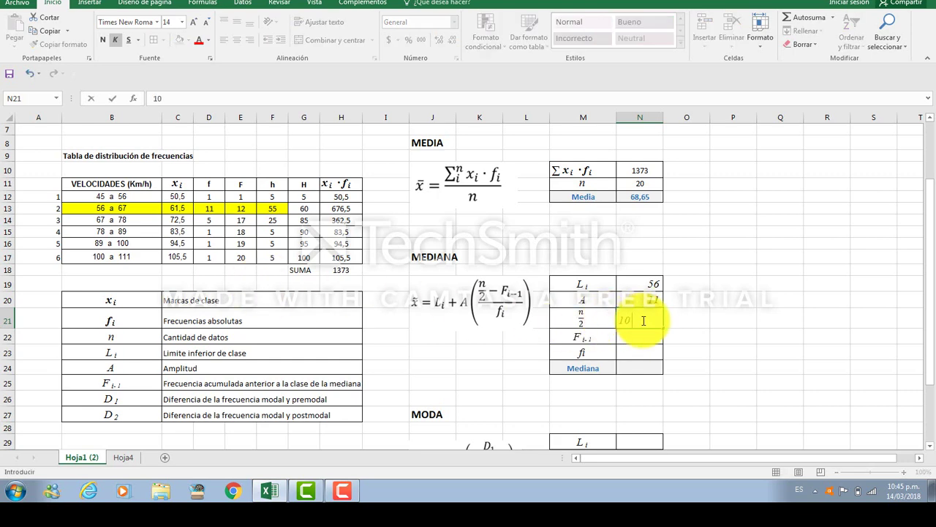
{"action": "key", "text": "Return"}
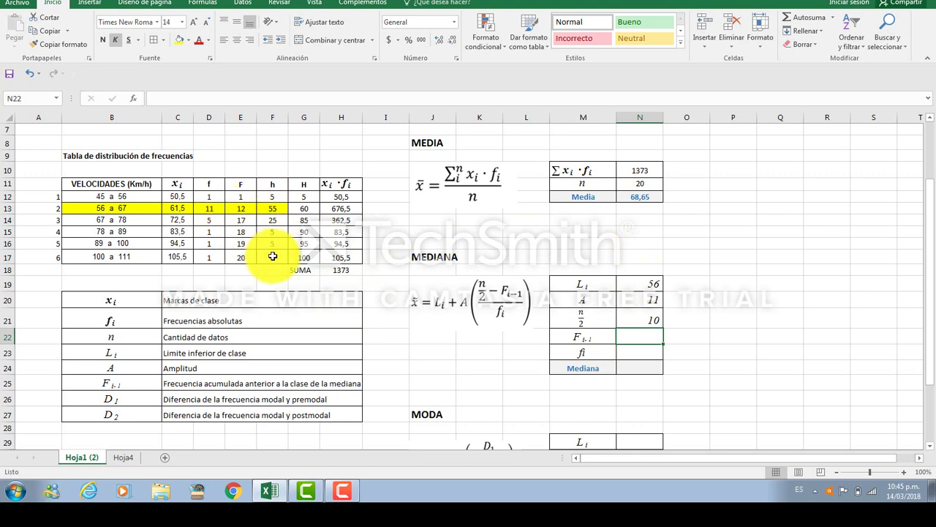
Enter 1, the cumulative frequency of the class before the median class, as the Fi-1 value in N22.
{"action": "left_click", "coordinate": [243, 210]}
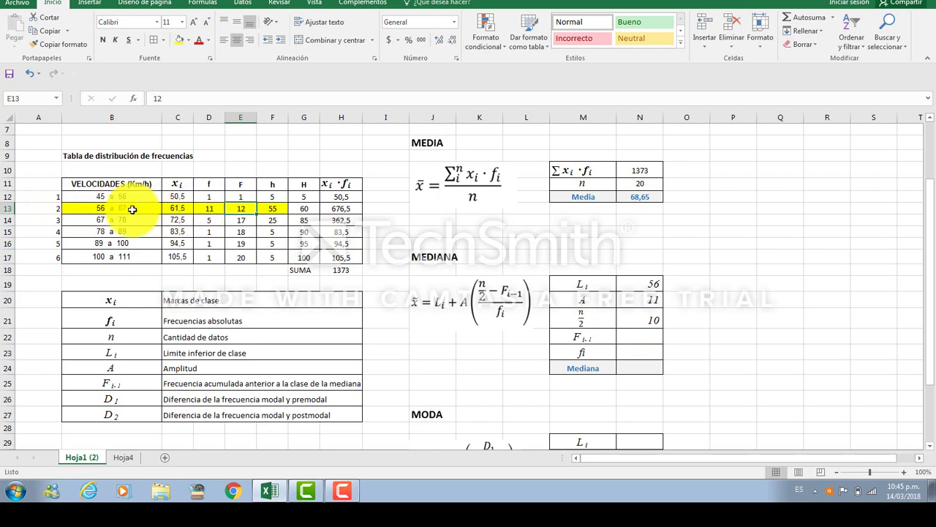
{"action": "left_click", "coordinate": [243, 196]}
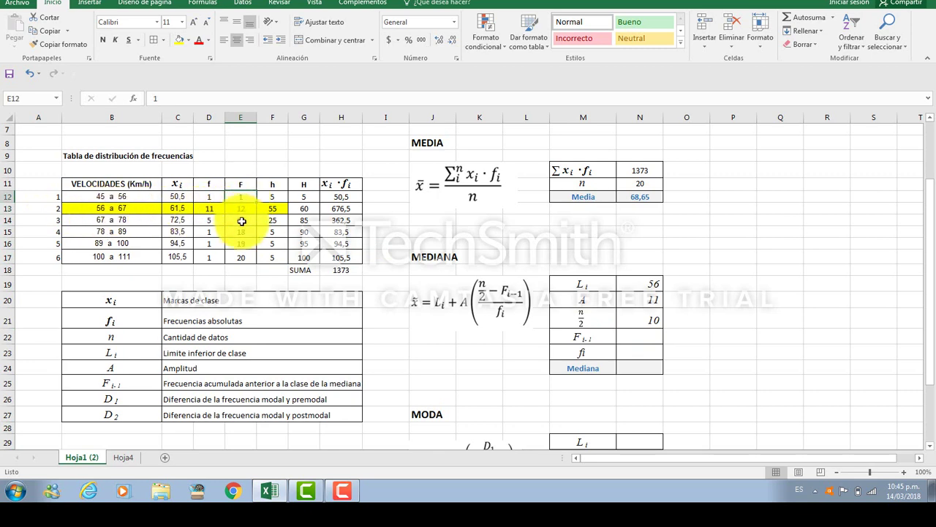
{"action": "left_click", "coordinate": [648, 335]}
{"action": "type", "text": "1"}
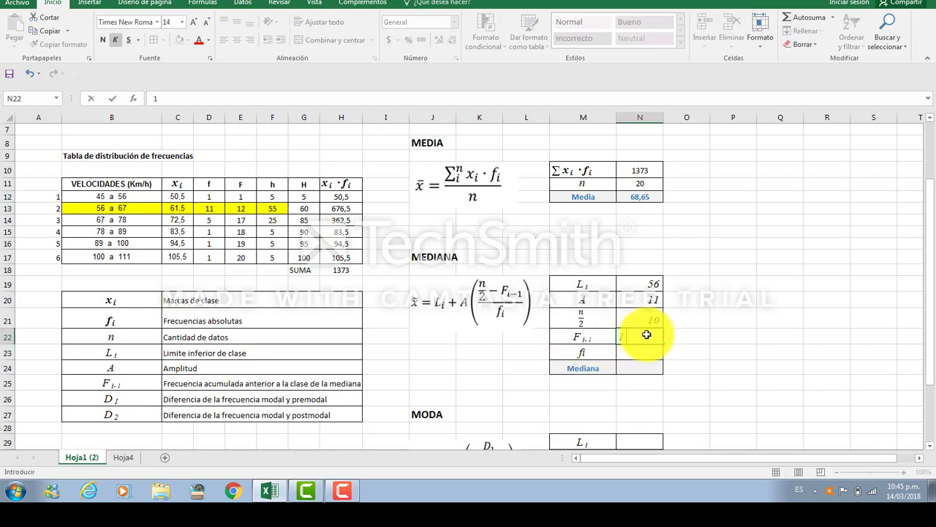
{"action": "left_click", "coordinate": [647, 355]}
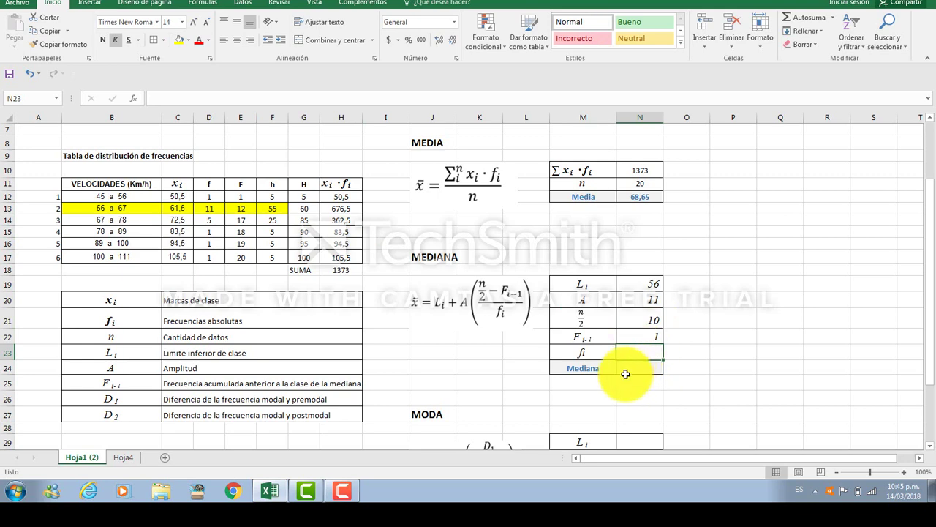
Enter 11, the absolute frequency of the highlighted median class, as the fi value in N23.
{"action": "left_click", "coordinate": [218, 213]}
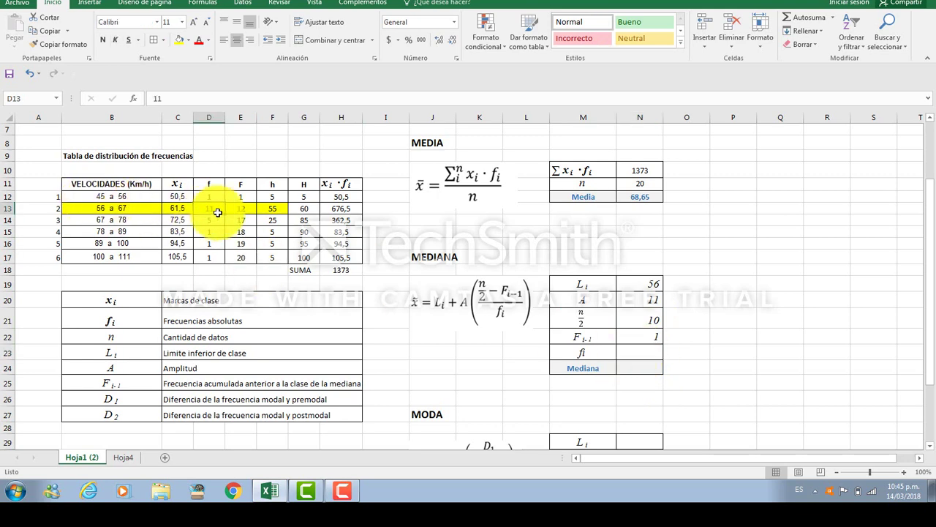
{"action": "left_click", "coordinate": [634, 351]}
{"action": "type", "text": "1"}
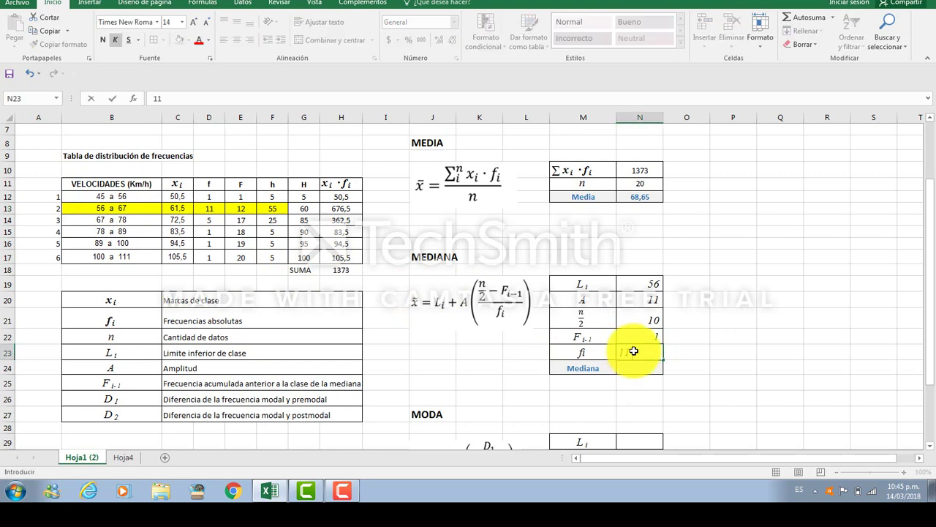
{"action": "type", "text": "1"}
{"action": "left_click", "coordinate": [691, 335]}
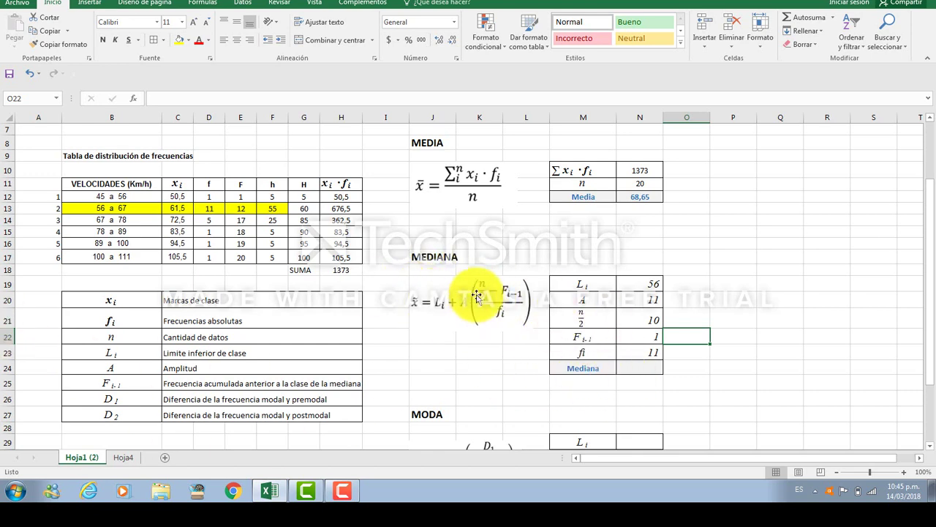
Enter the Mediana formula in N24 as =N19+N20((N21-N22)/N23), referencing the values listed above it.
{"action": "double_click", "coordinate": [632, 371]}
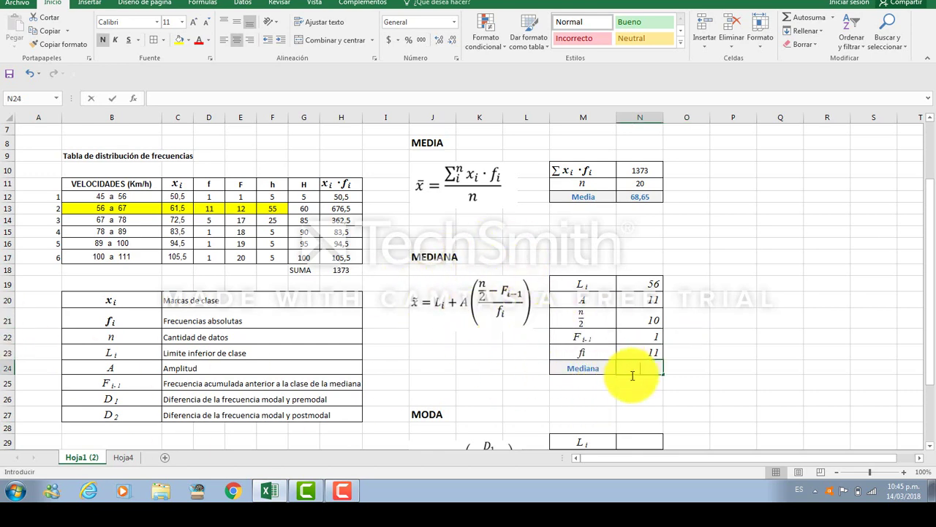
{"action": "type", "text": "="}
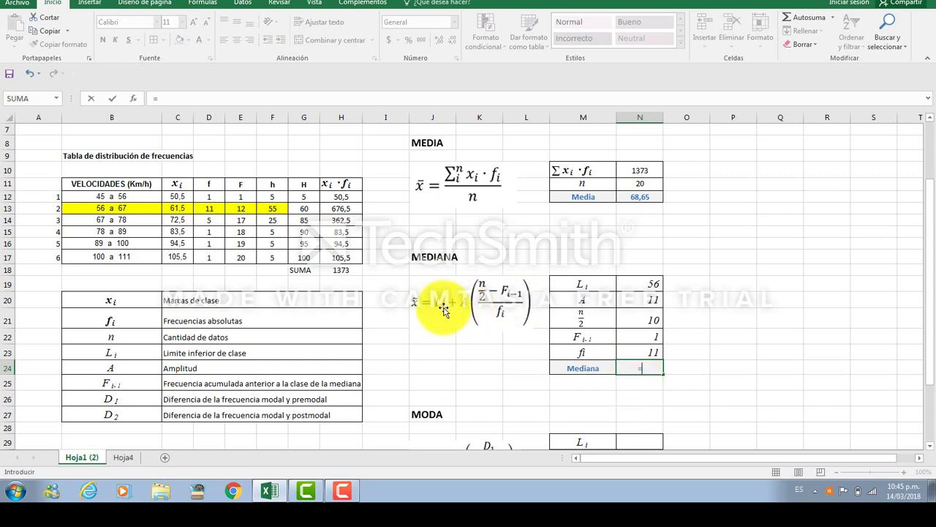
{"action": "left_click", "coordinate": [636, 284]}
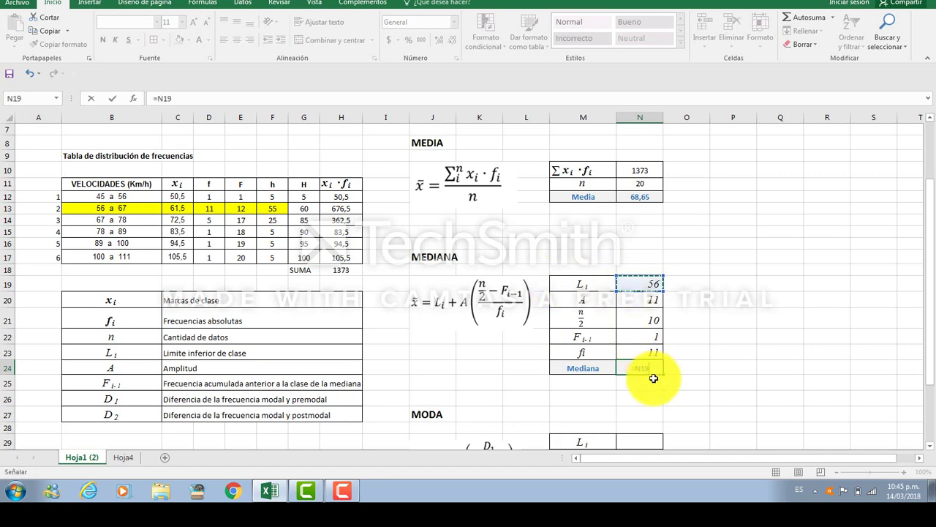
{"action": "type", "text": "+"}
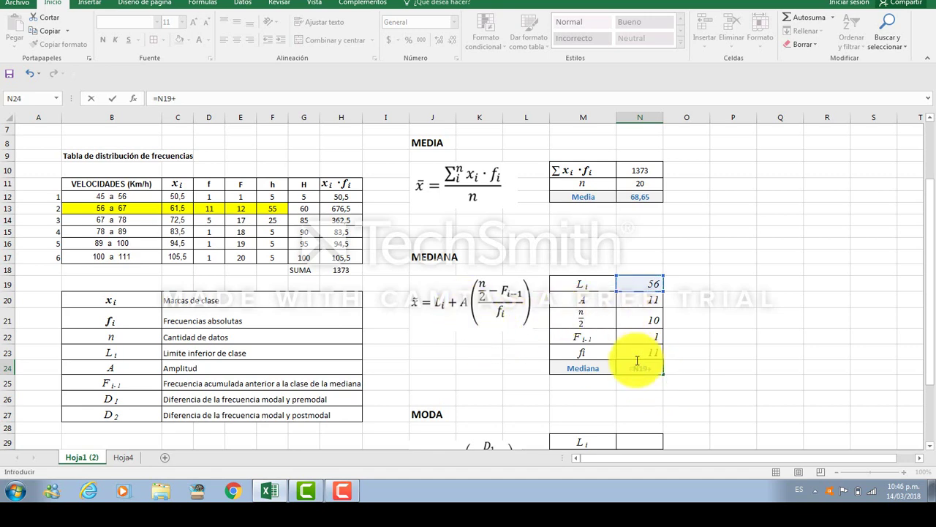
{"action": "left_click", "coordinate": [641, 299]}
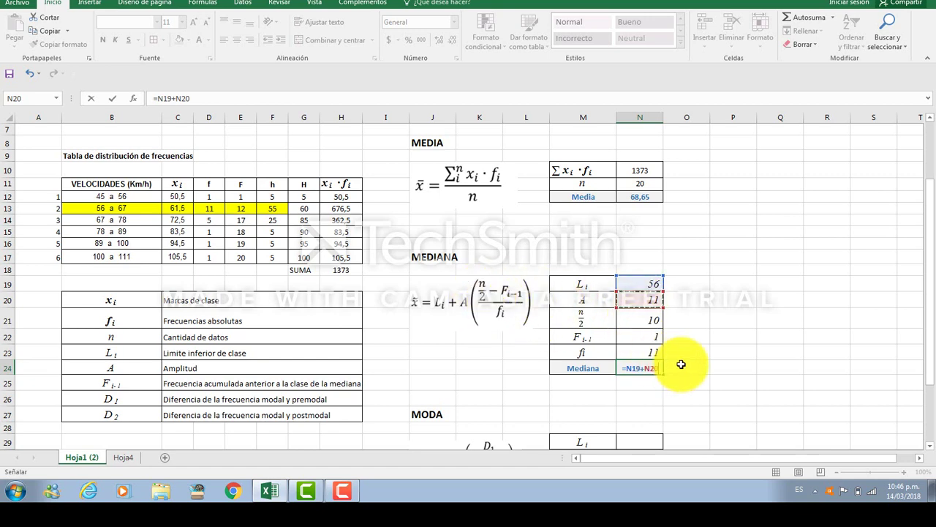
{"action": "type", "text": "("}
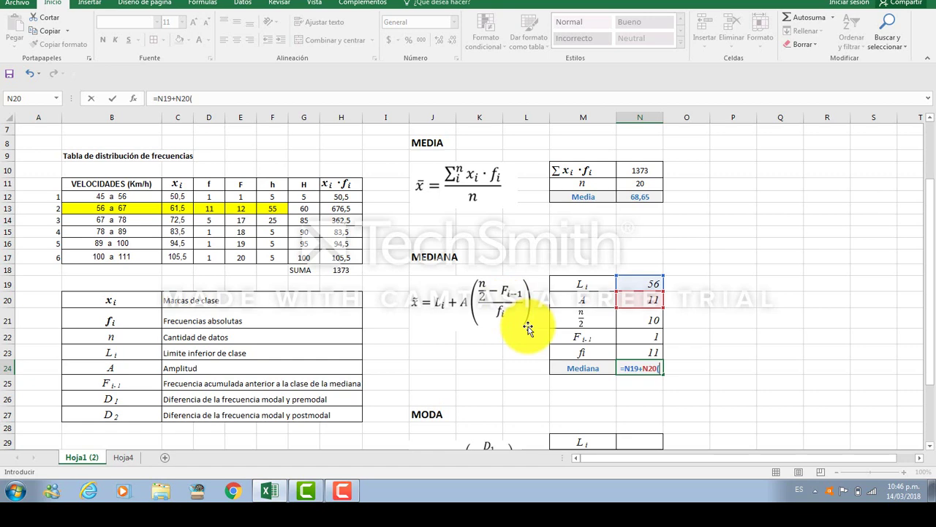
{"action": "type", "text": "("}
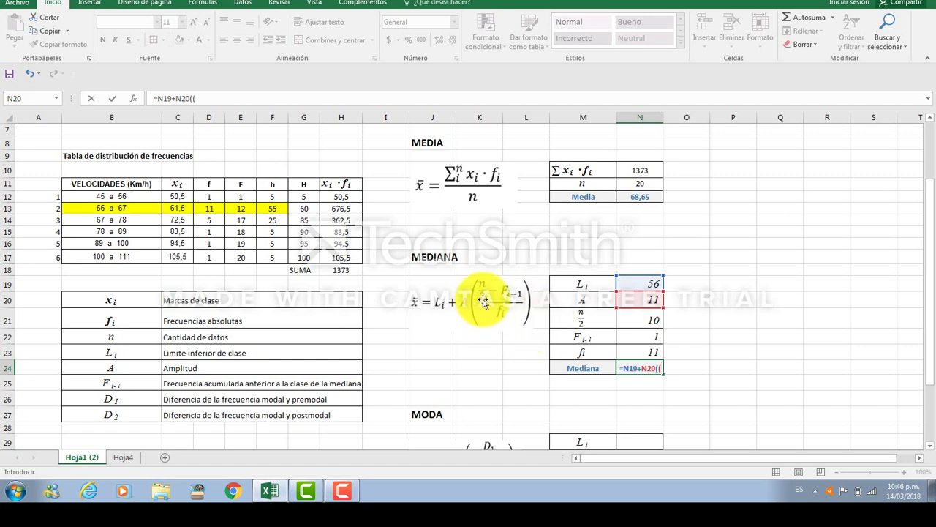
{"action": "left_click", "coordinate": [650, 325]}
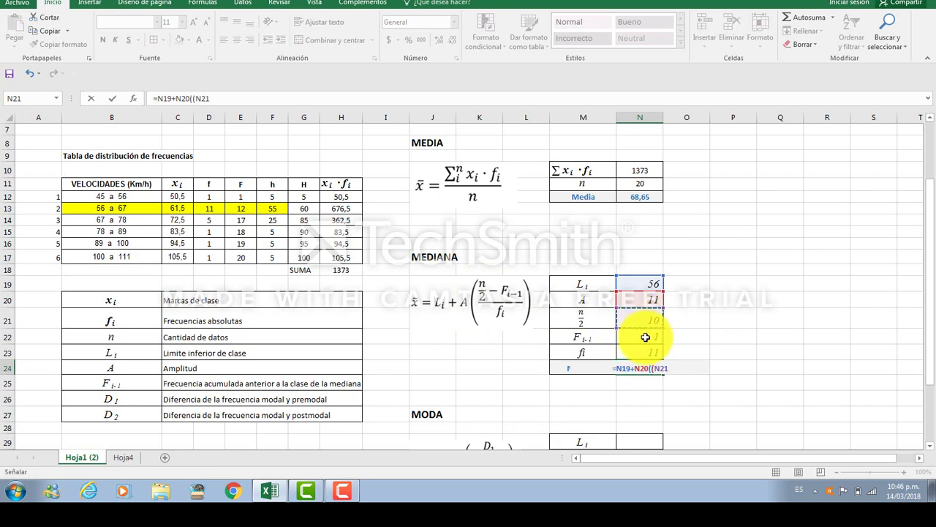
{"action": "type", "text": "-"}
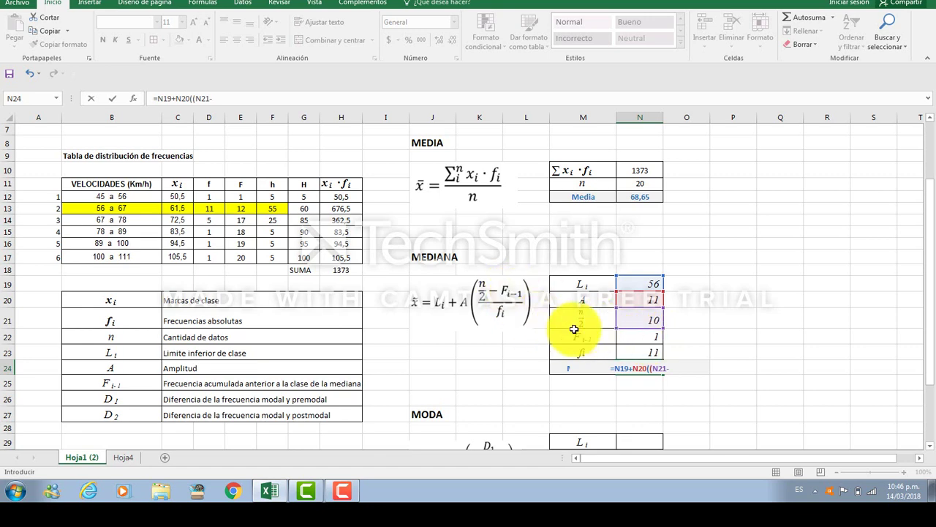
{"action": "left_click", "coordinate": [641, 336]}
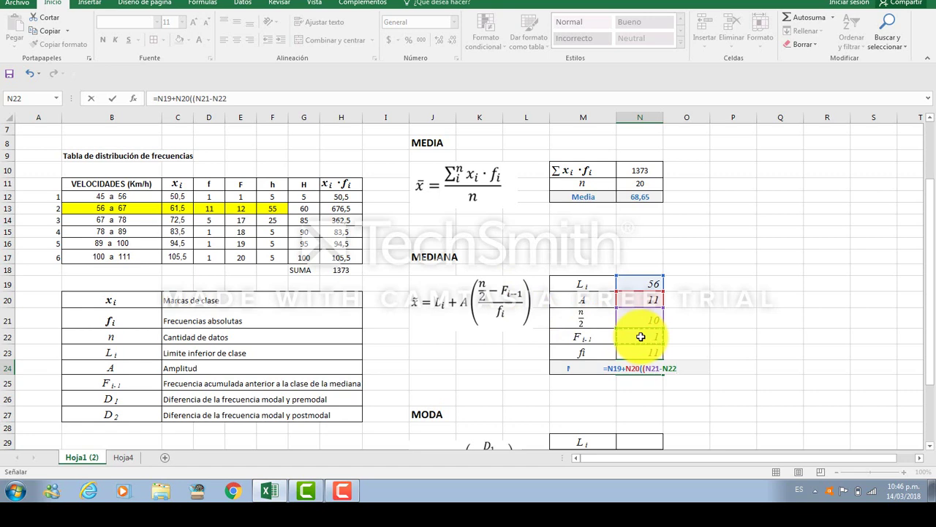
{"action": "type", "text": ")"}
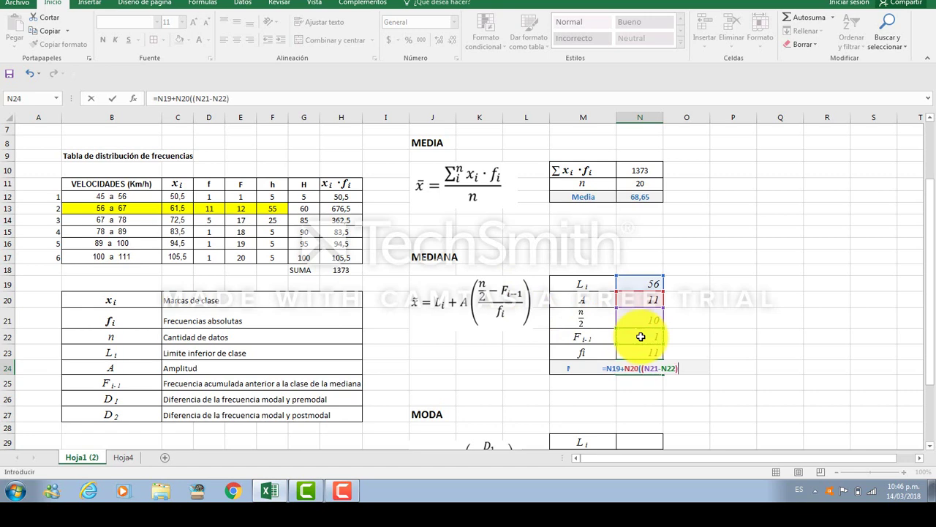
{"action": "type", "text": "/"}
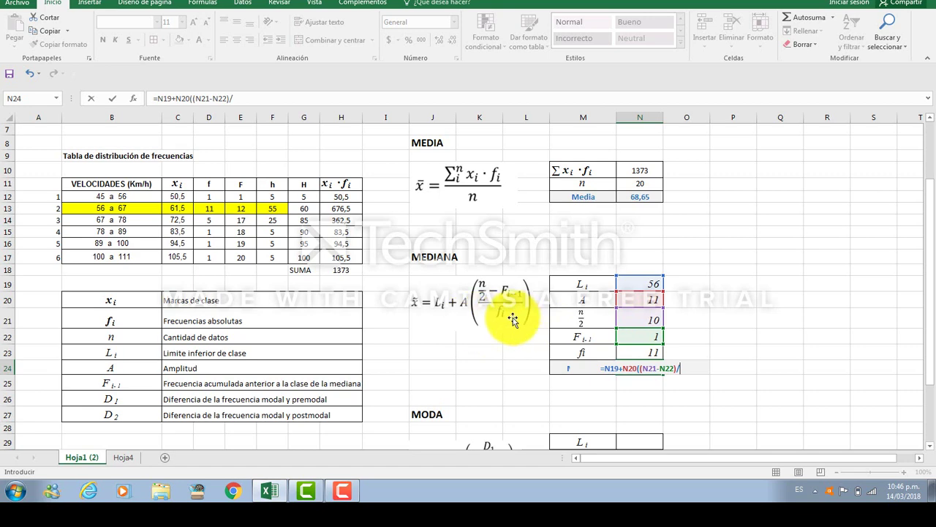
{"action": "left_click", "coordinate": [625, 352]}
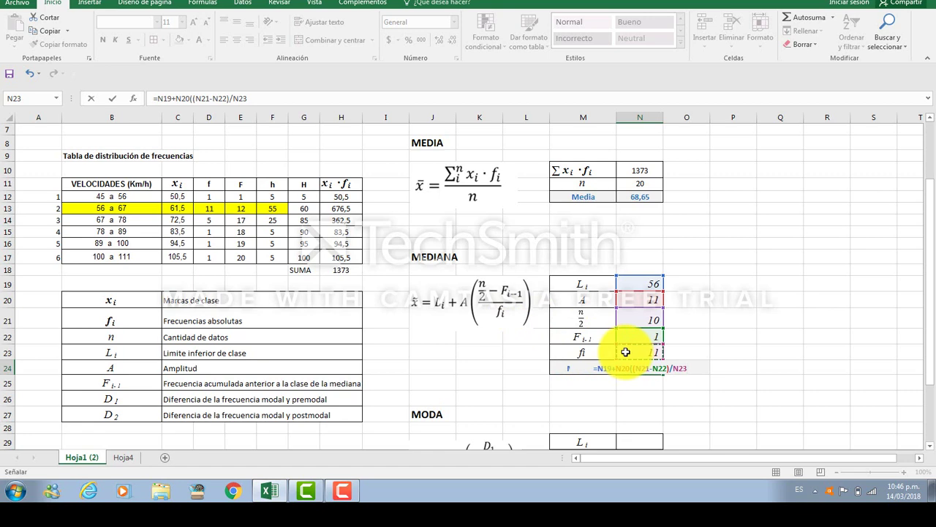
{"action": "type", "text": ")"}
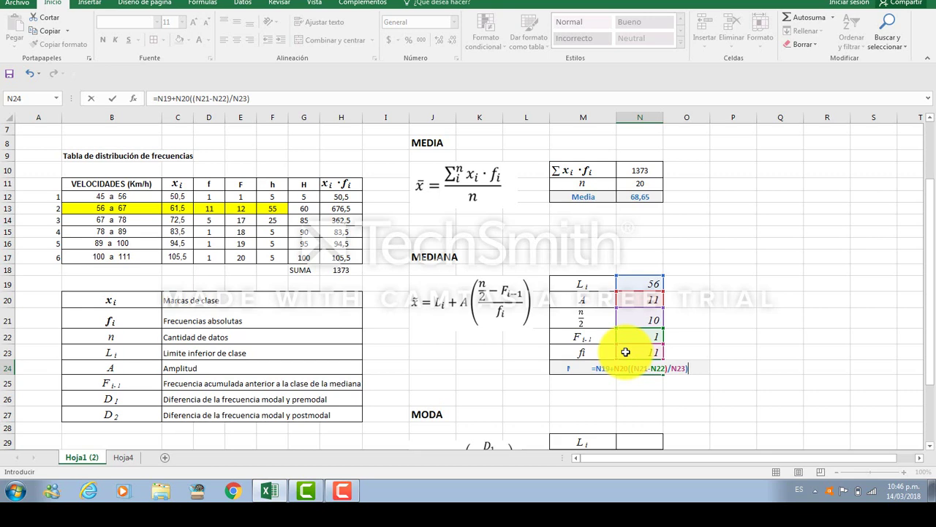
{"action": "key", "text": "Return"}
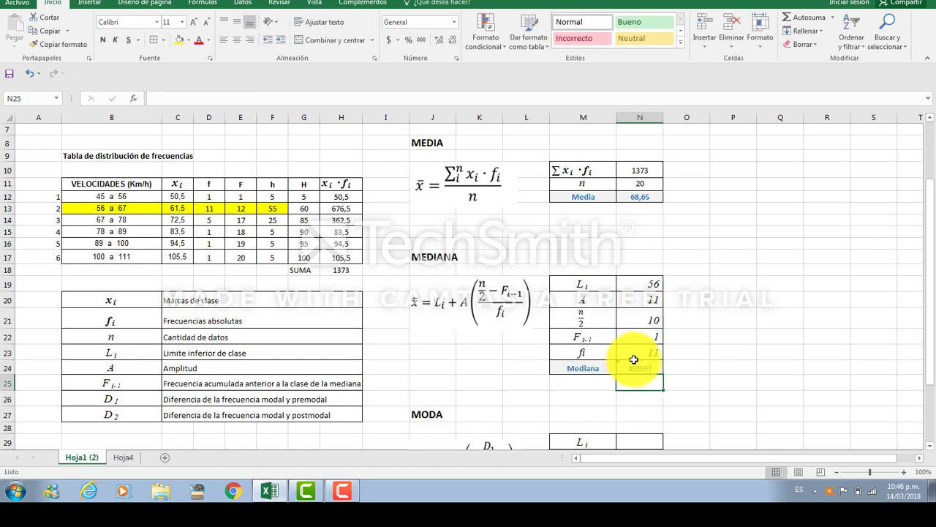
Add a closing parenthesis to the Mediana formula in N24 and accept the proposed correction to =N19+N20*((N21-N22)/N23).
{"action": "double_click", "coordinate": [634, 366]}
{"action": "left_click", "coordinate": [688, 367]}
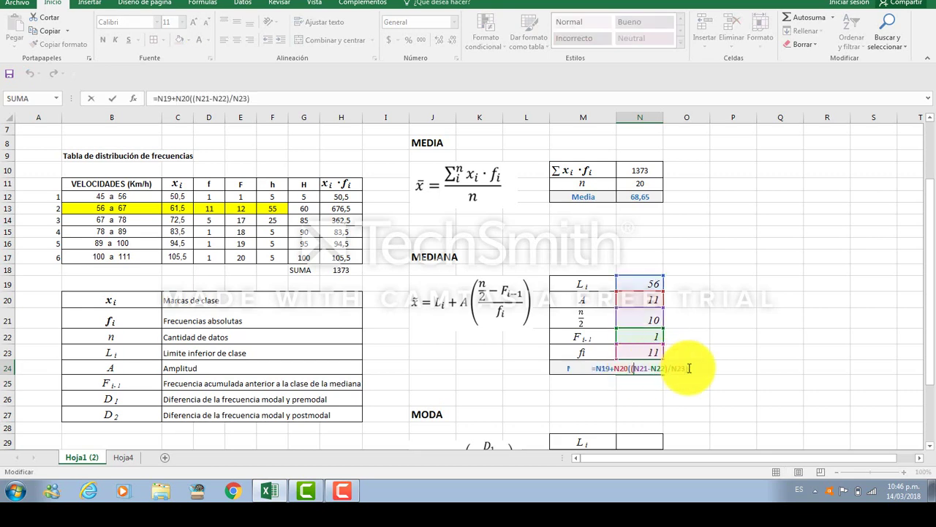
{"action": "type", "text": ")"}
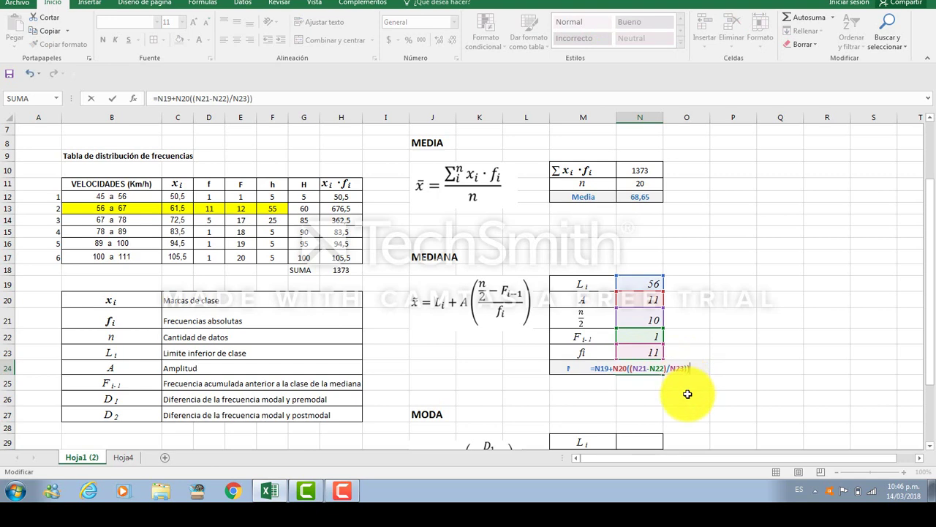
{"action": "key", "text": "Return"}
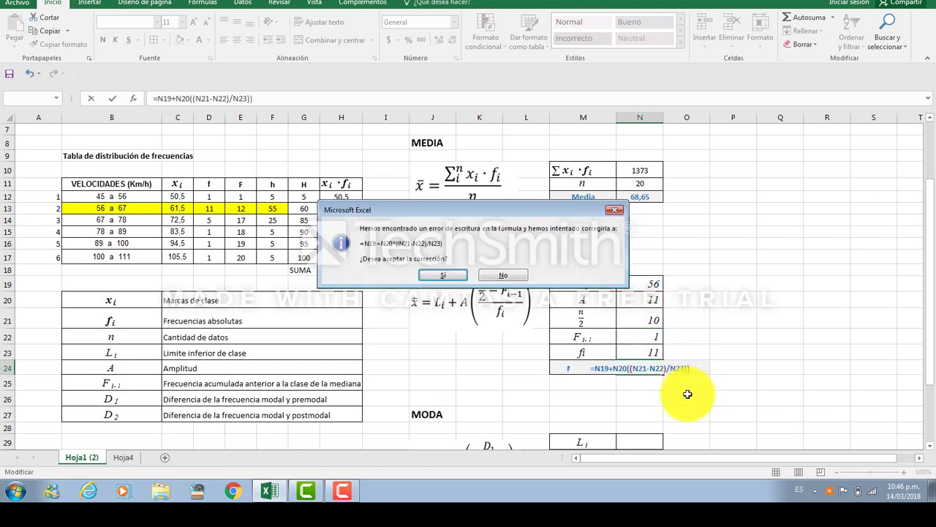
{"action": "left_click", "coordinate": [432, 275]}
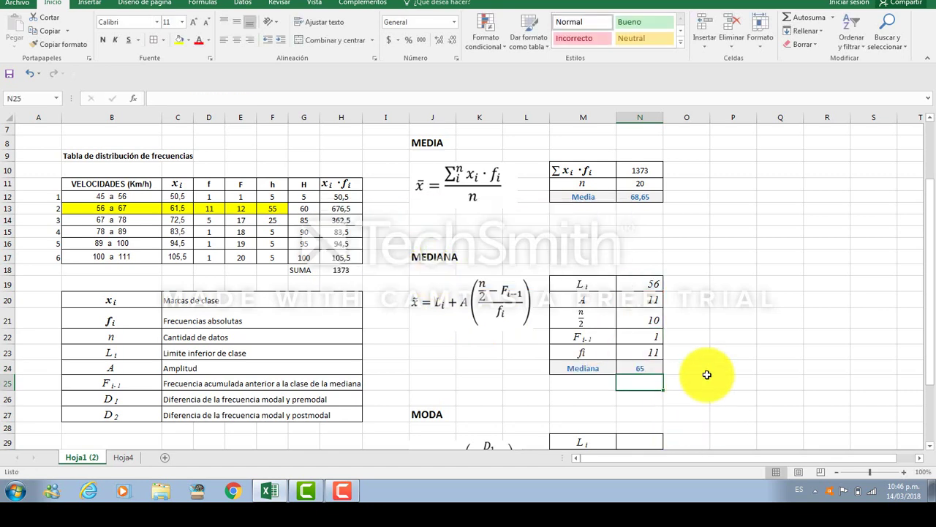
{"action": "left_click", "coordinate": [706, 376]}
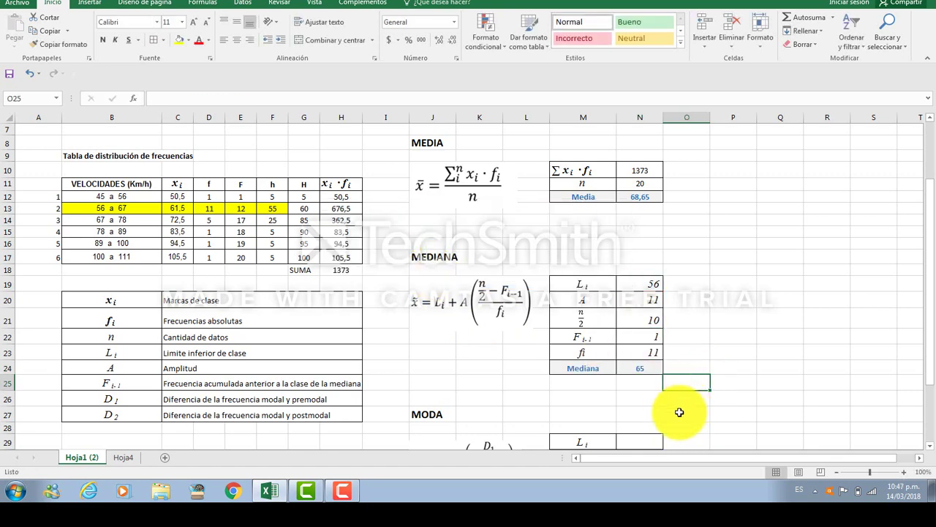
{"action": "left_click", "coordinate": [634, 364]}
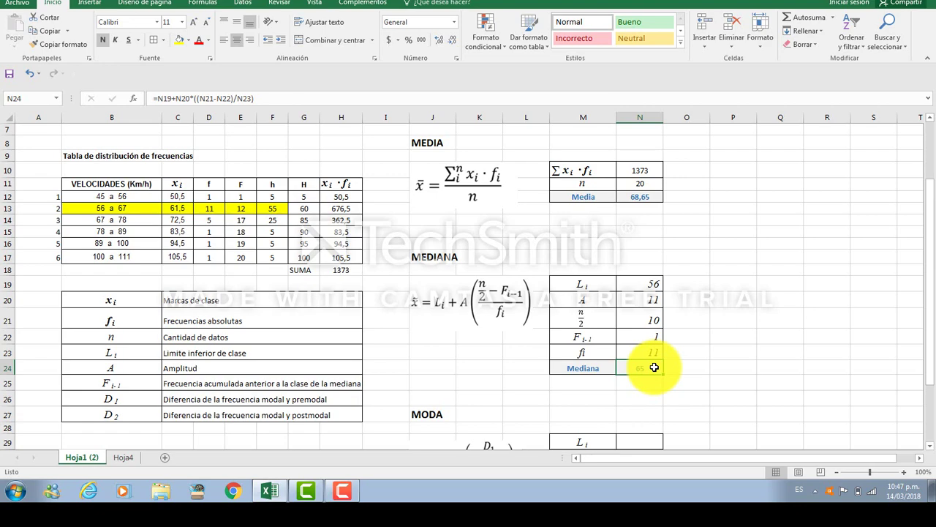
{"action": "scroll", "coordinate": [652, 362], "scroll_direction": "down", "scroll_amount": 2}
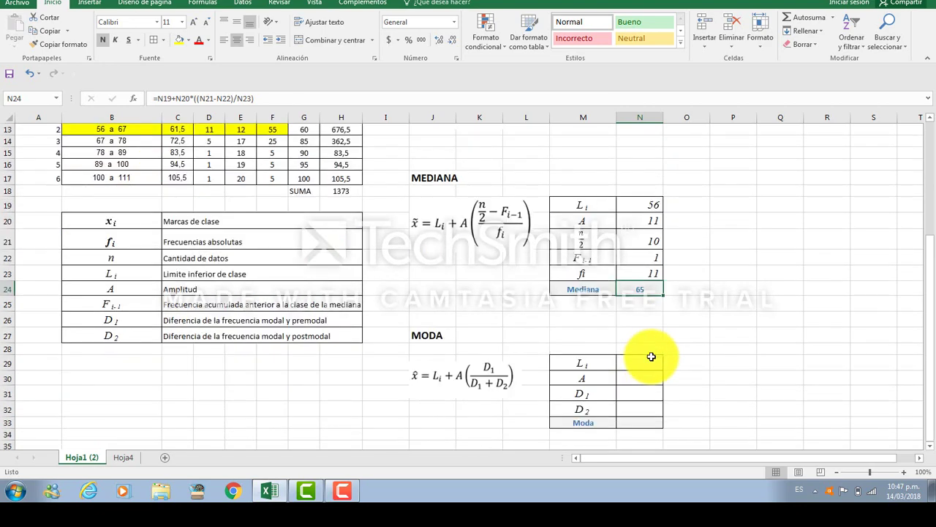
Highlight the highest absolute frequency, 11 in cell D13 of the f column, with a green fill.
{"action": "scroll", "coordinate": [607, 374], "scroll_direction": "down", "scroll_amount": 1}
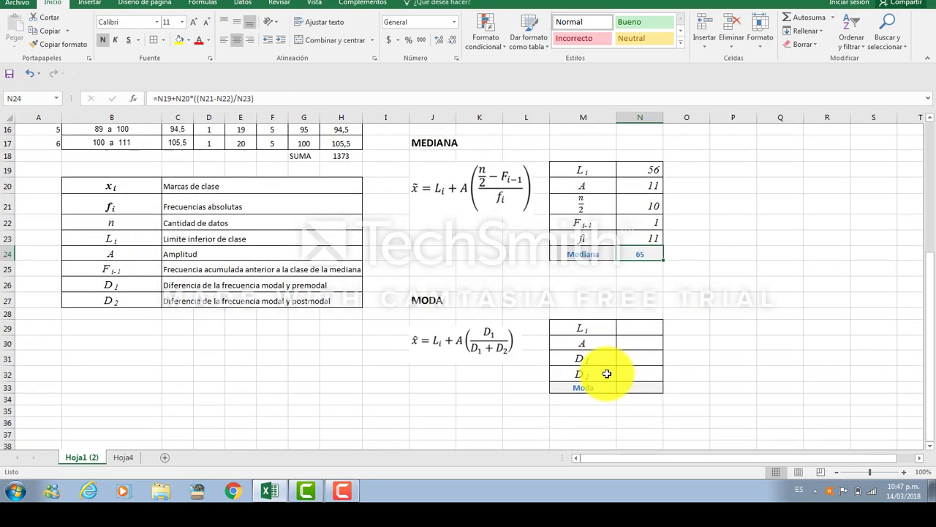
{"action": "scroll", "coordinate": [606, 374], "scroll_direction": "up", "scroll_amount": 1}
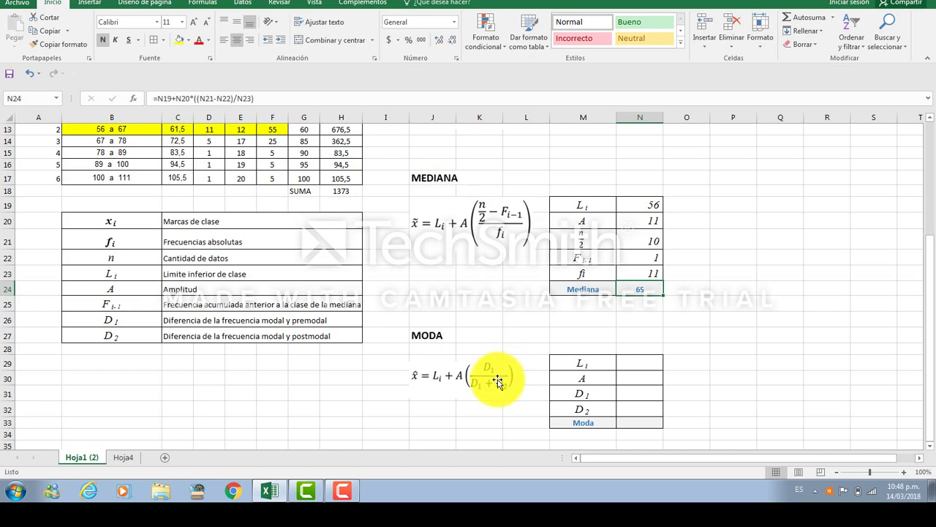
{"action": "scroll", "coordinate": [539, 417], "scroll_direction": "up", "scroll_amount": 2}
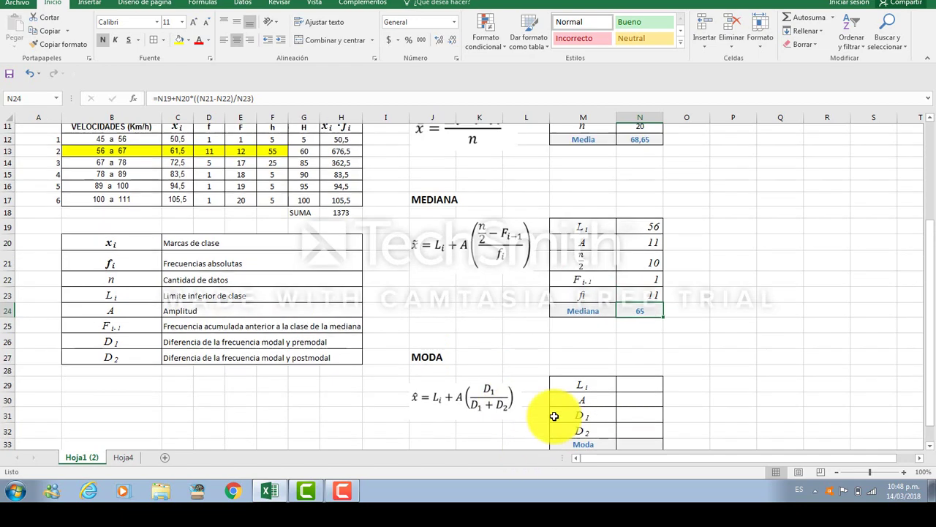
{"action": "scroll", "coordinate": [549, 416], "scroll_direction": "down", "scroll_amount": 1}
{"action": "scroll", "coordinate": [657, 442], "scroll_direction": "down", "scroll_amount": 1}
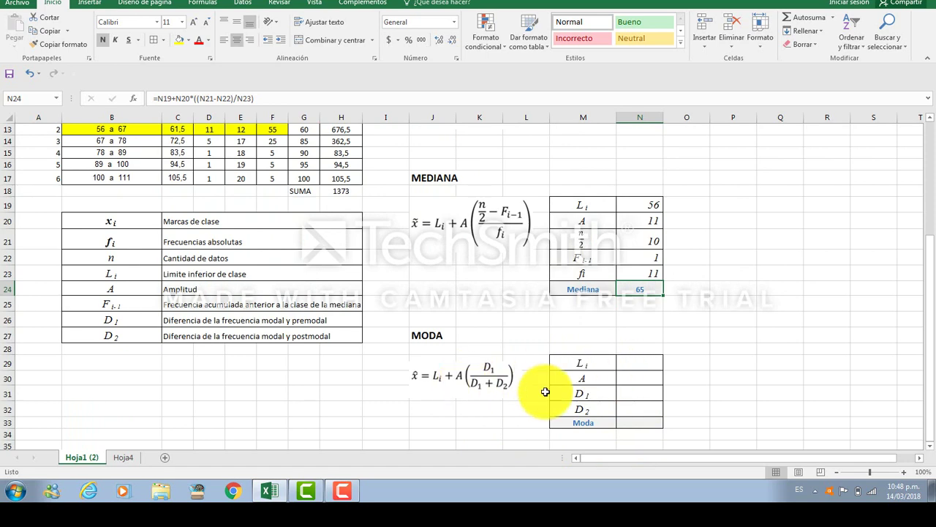
{"action": "scroll", "coordinate": [545, 392], "scroll_direction": "up", "scroll_amount": 1}
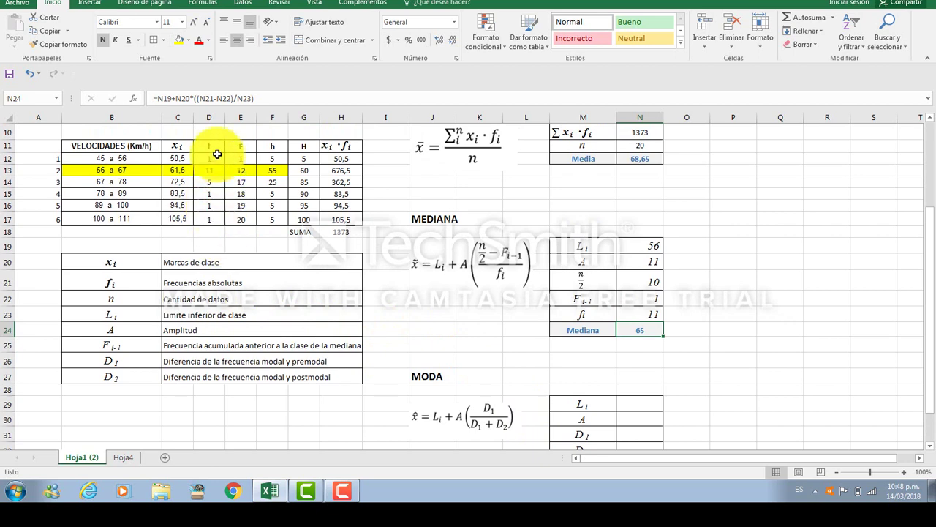
{"action": "left_click_drag", "start_coordinate": [217, 146], "coordinate": [211, 216]}
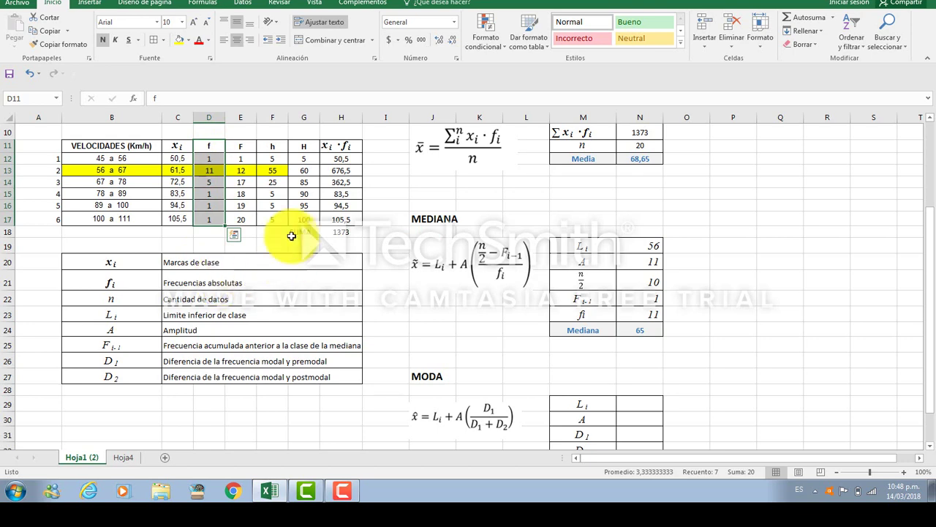
{"action": "left_click", "coordinate": [217, 171]}
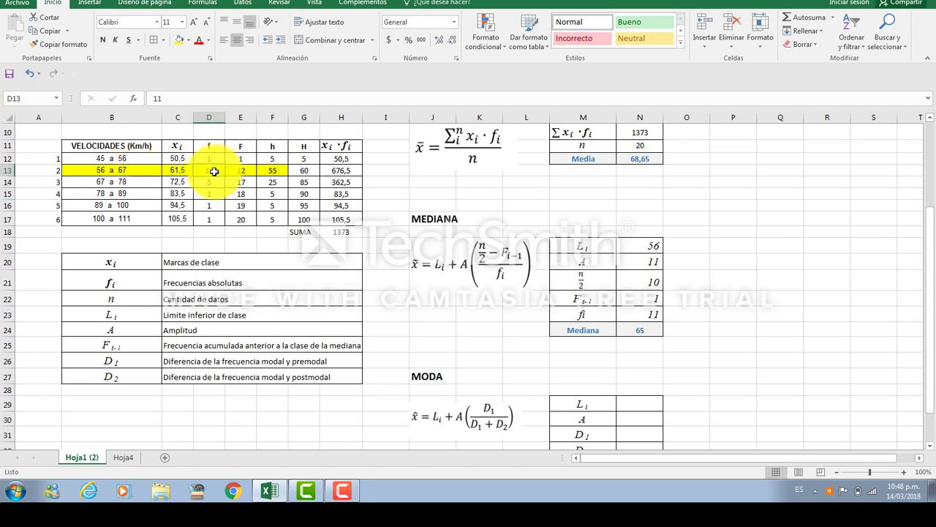
{"action": "left_click", "coordinate": [188, 41]}
{"action": "key", "text": "Escape"}
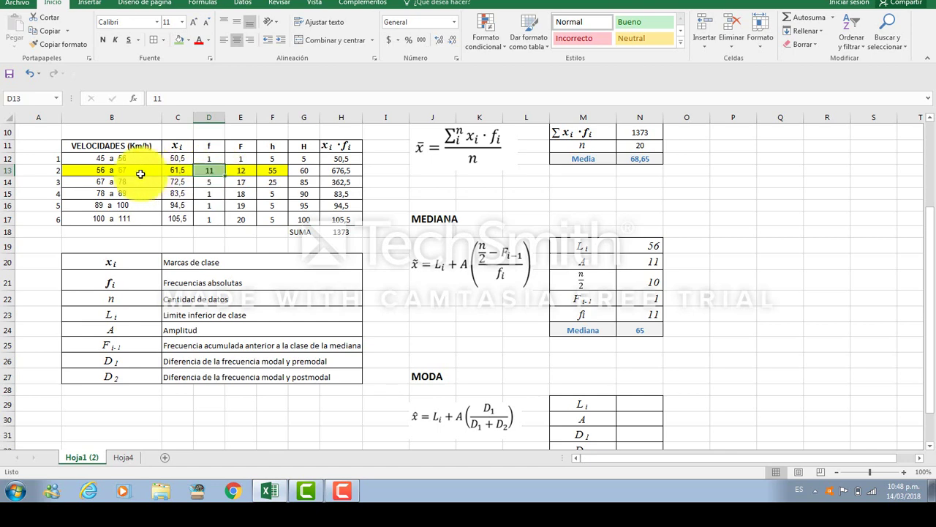
Enter 56, the lower limit of the modal class, as Li in N29 and 11 as the amplitude A in N30.
{"action": "double_click", "coordinate": [107, 170]}
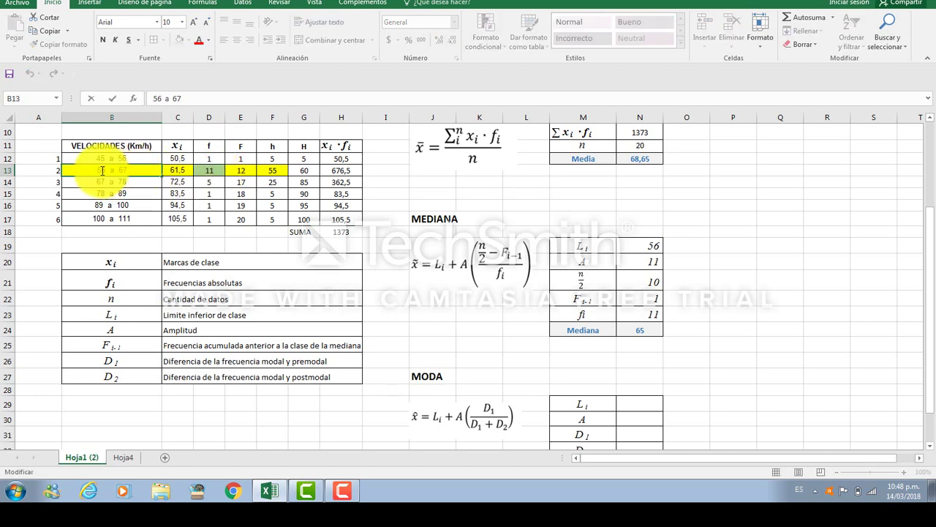
{"action": "left_click", "coordinate": [629, 403]}
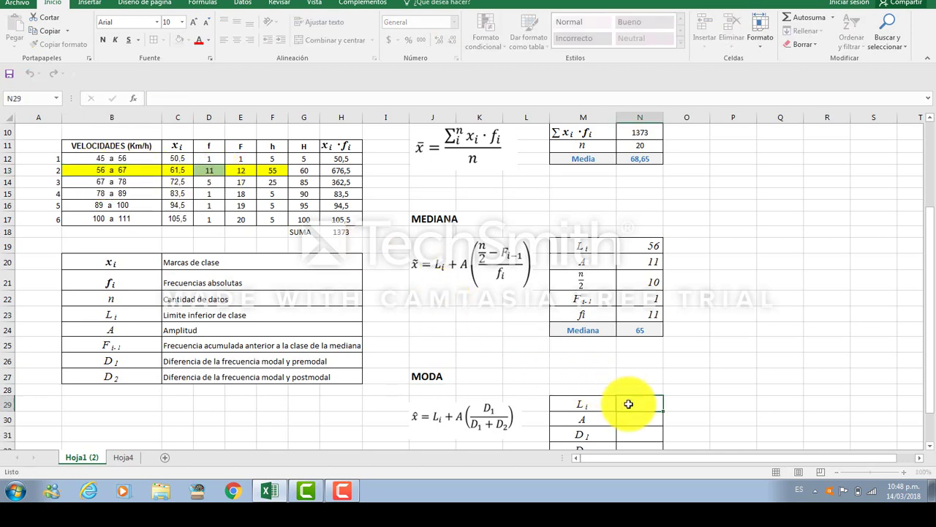
{"action": "type", "text": "56"}
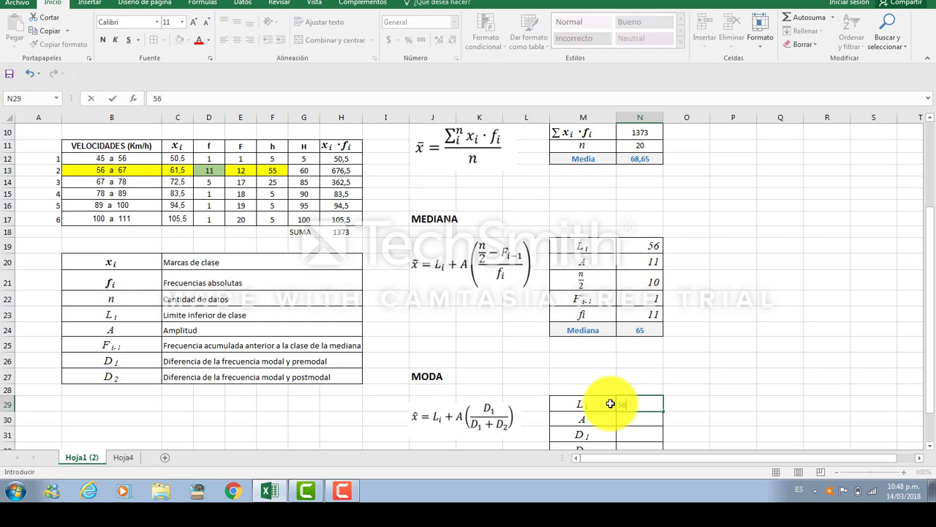
{"action": "key", "text": "Return"}
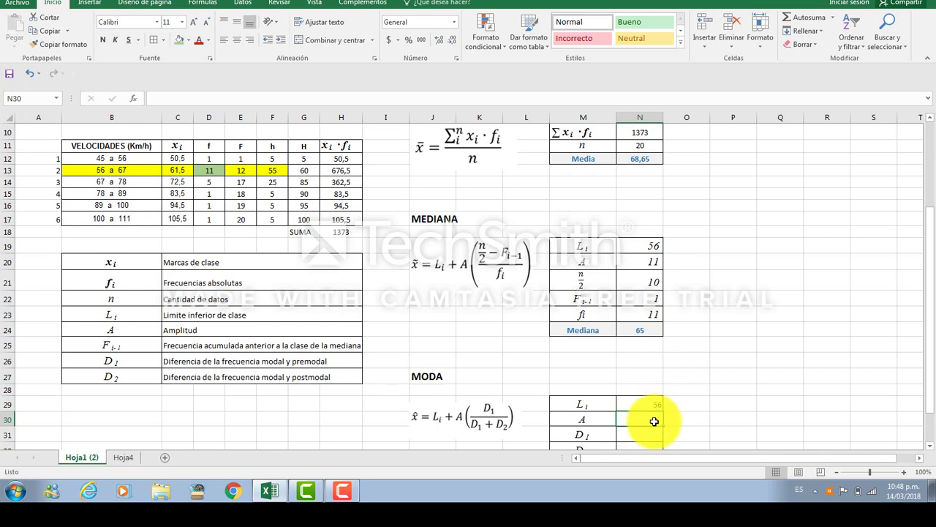
{"action": "type", "text": "11"}
{"action": "key", "text": "Return"}
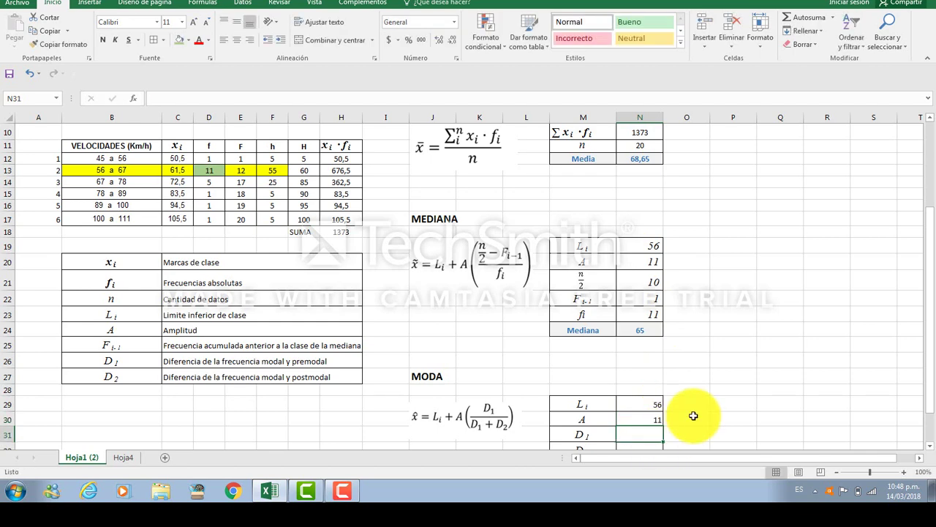
Enter 10, the difference between the modal and premodal frequencies in D13 and D12, as the D1 value in N31.
{"action": "scroll", "coordinate": [693, 416], "scroll_direction": "down", "scroll_amount": 2}
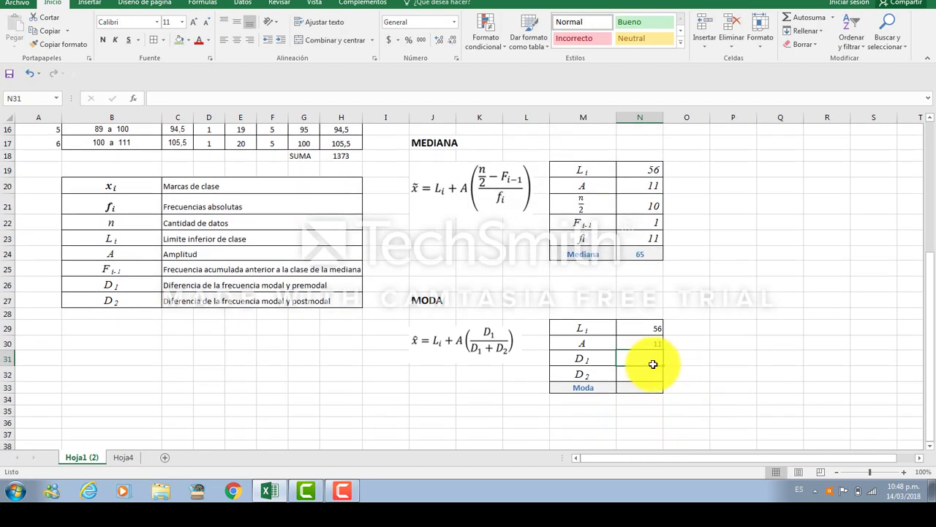
{"action": "scroll", "coordinate": [653, 363], "scroll_direction": "up", "scroll_amount": 2}
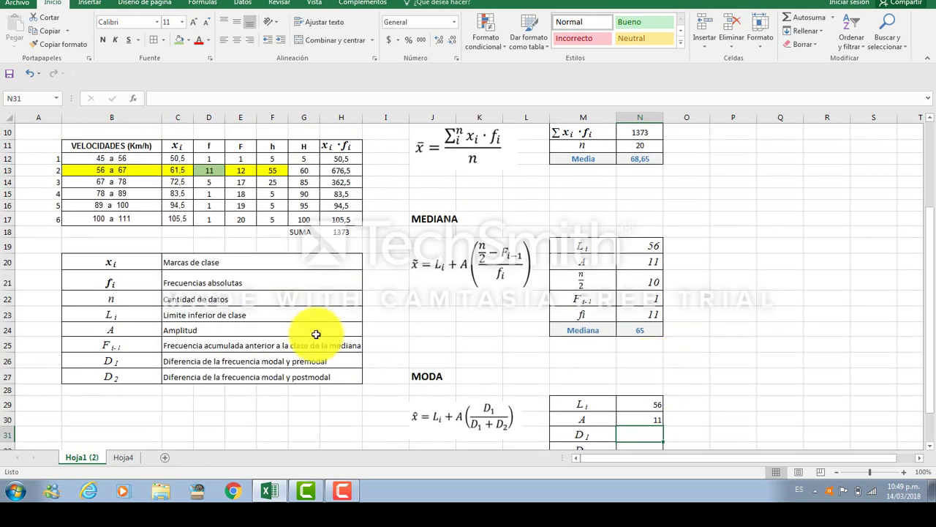
{"action": "left_click", "coordinate": [220, 169]}
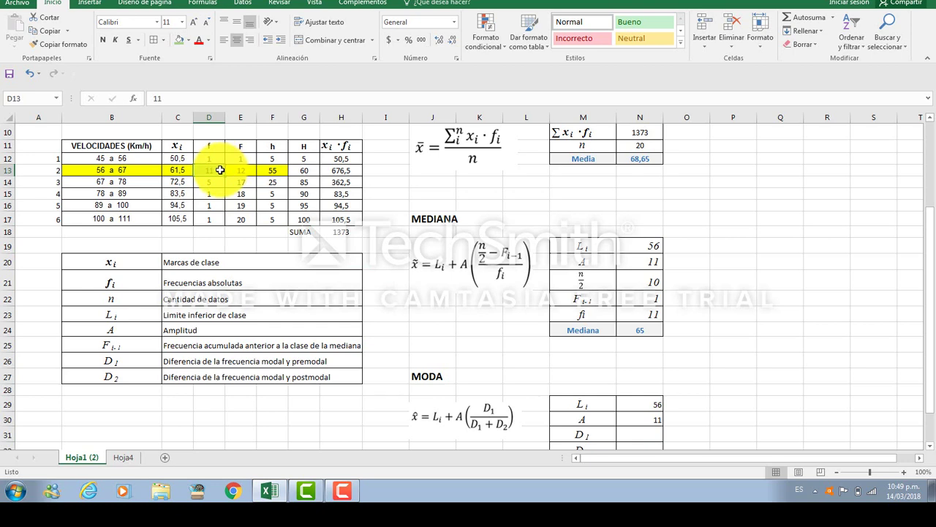
{"action": "left_click", "coordinate": [217, 159]}
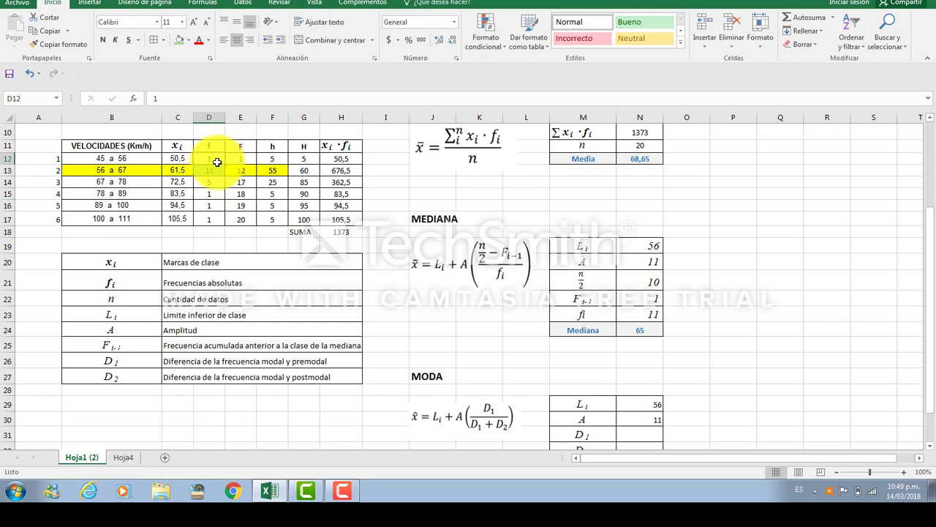
{"action": "key", "text": "Down"}
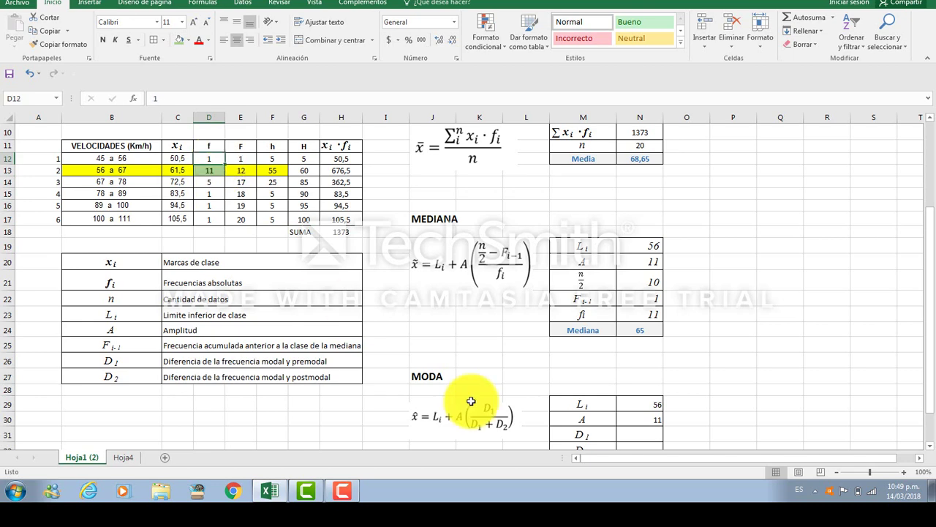
{"action": "left_click", "coordinate": [632, 434]}
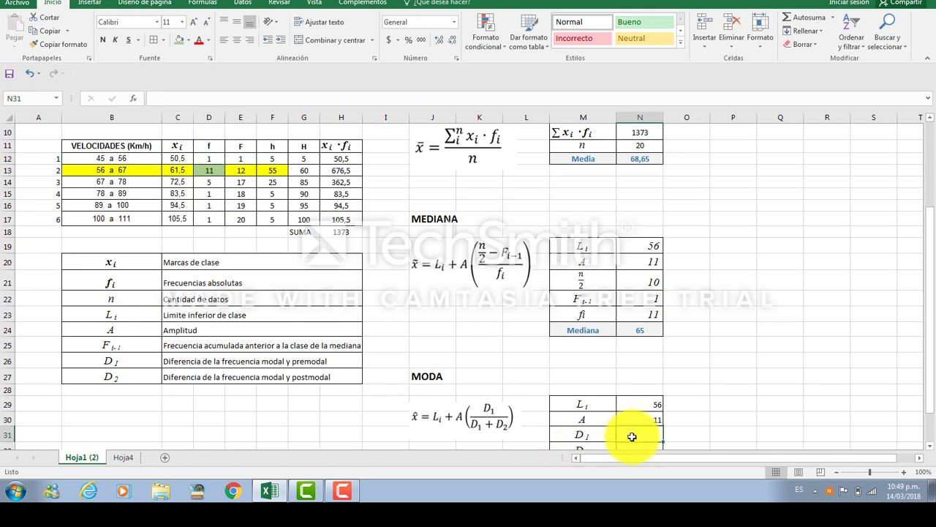
{"action": "type", "text": "10"}
{"action": "scroll", "coordinate": [635, 424], "scroll_direction": "down", "scroll_amount": 1}
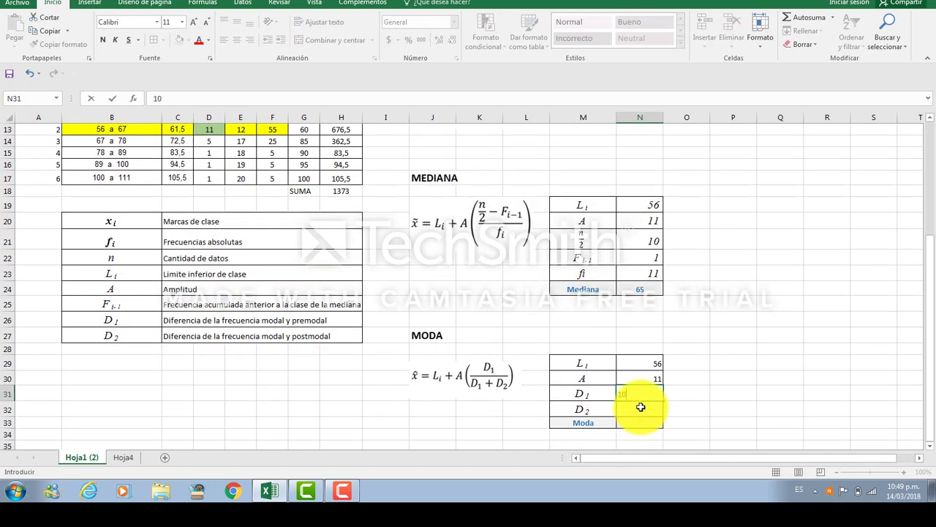
{"action": "key", "text": "Return"}
Enter 6, the difference between the modal and postmodal frequencies in D13 and D14, as the D2 value in N32.
{"action": "scroll", "coordinate": [199, 190], "scroll_direction": "up", "scroll_amount": 1}
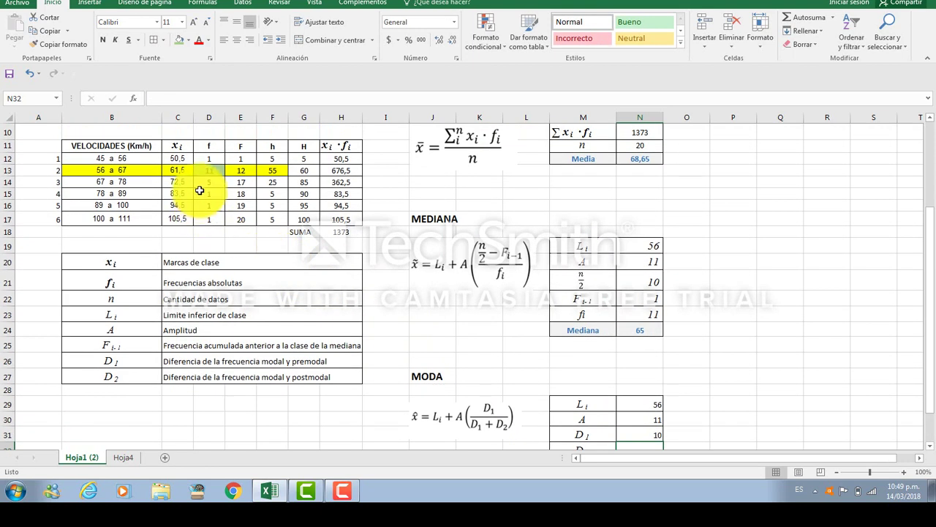
{"action": "left_click", "coordinate": [210, 170]}
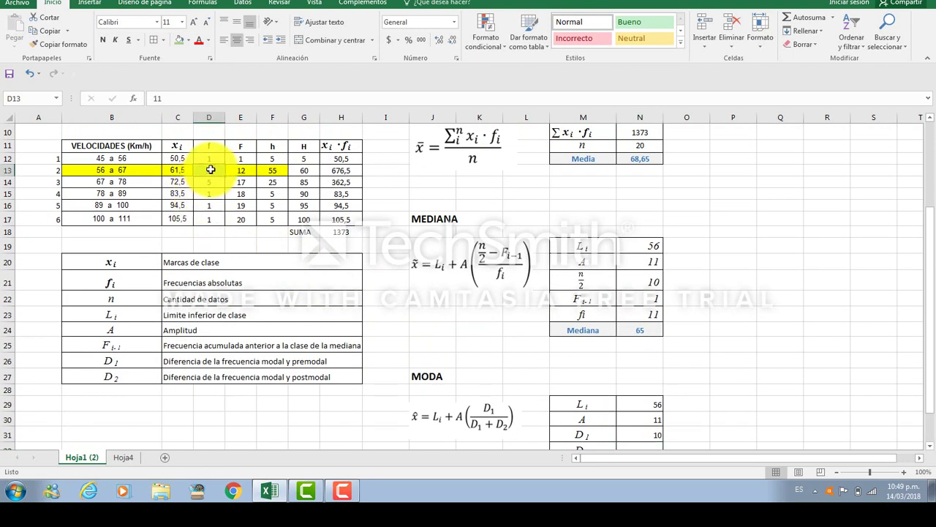
{"action": "left_click", "coordinate": [210, 182]}
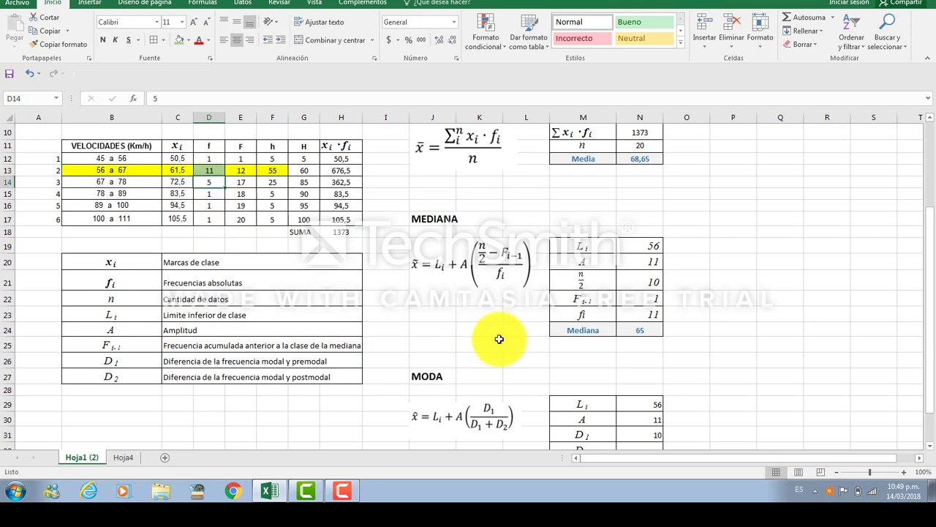
{"action": "scroll", "coordinate": [629, 399], "scroll_direction": "down", "scroll_amount": 1}
{"action": "left_click", "coordinate": [651, 406]}
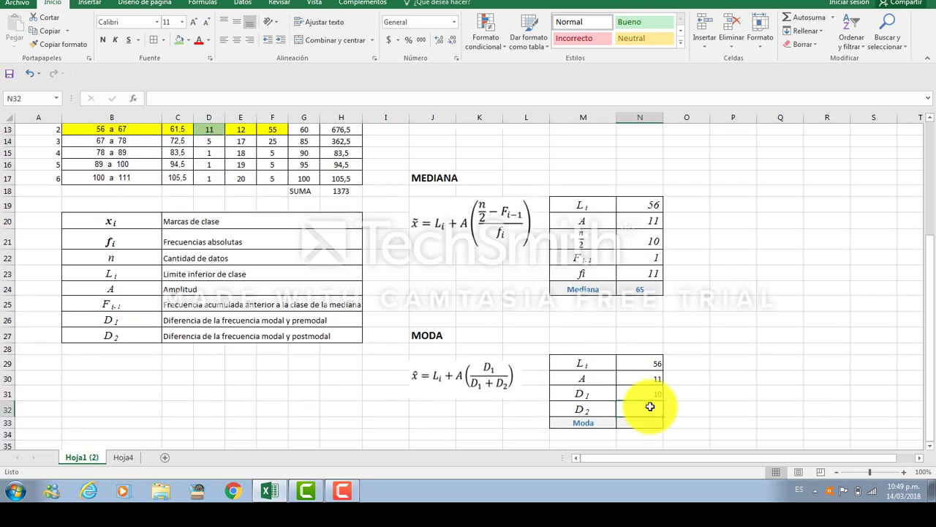
{"action": "type", "text": "6"}
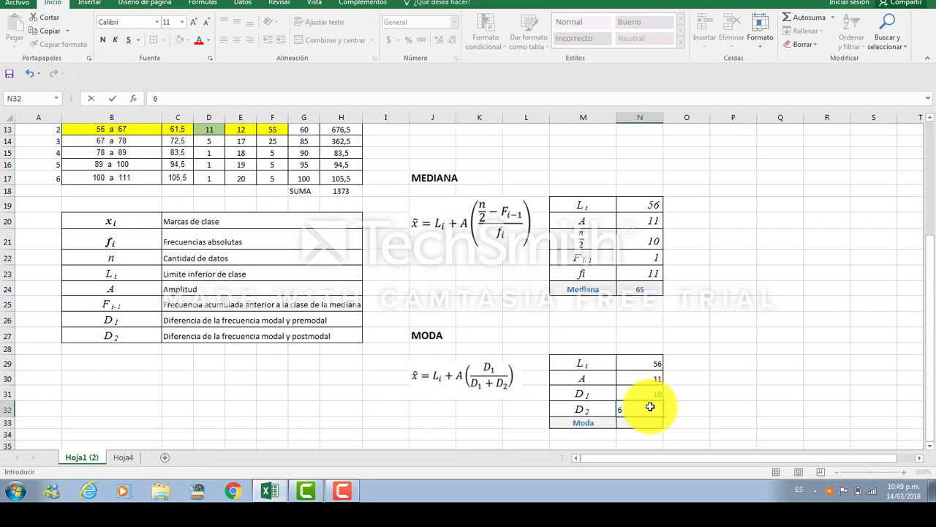
{"action": "left_click", "coordinate": [750, 397]}
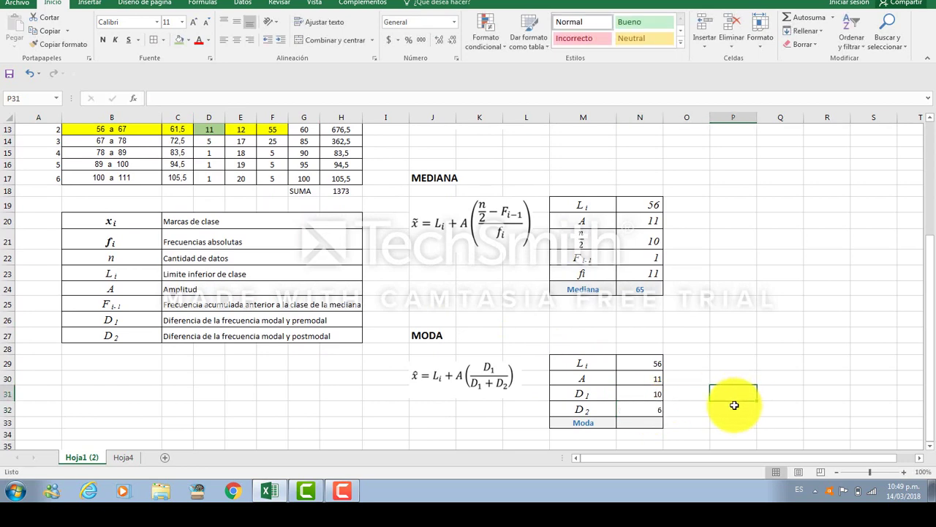
Begin the Moda formula in N33 with the lower limit plus the amplitude, =N29+N30.
{"action": "scroll", "coordinate": [728, 403], "scroll_direction": "down", "scroll_amount": 1}
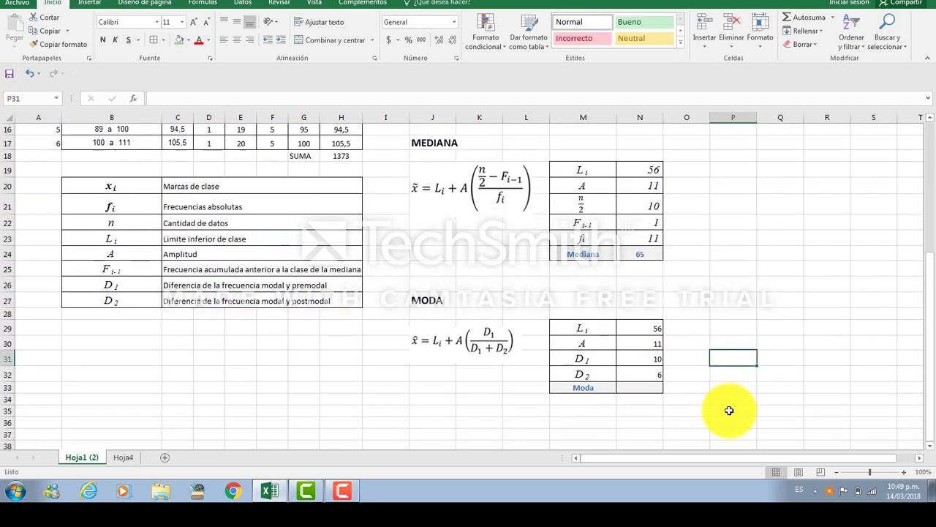
{"action": "double_click", "coordinate": [633, 386]}
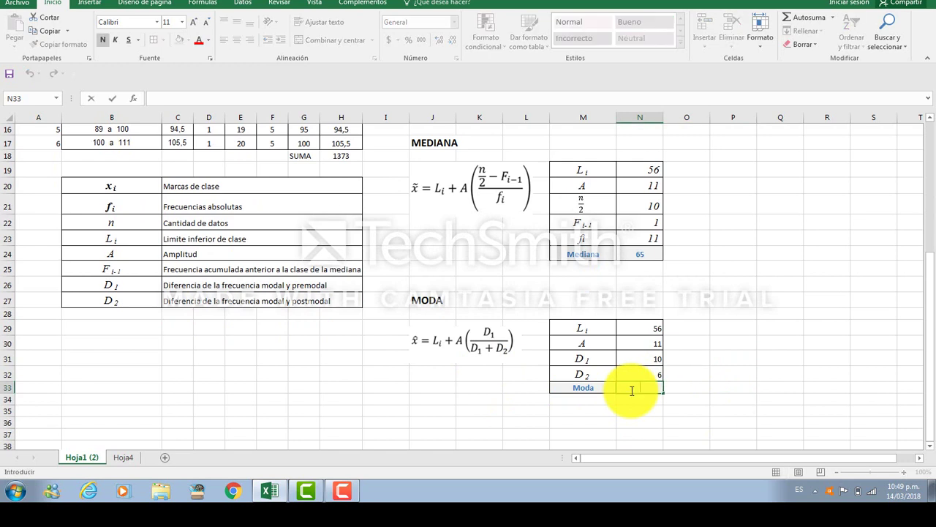
{"action": "type", "text": "="}
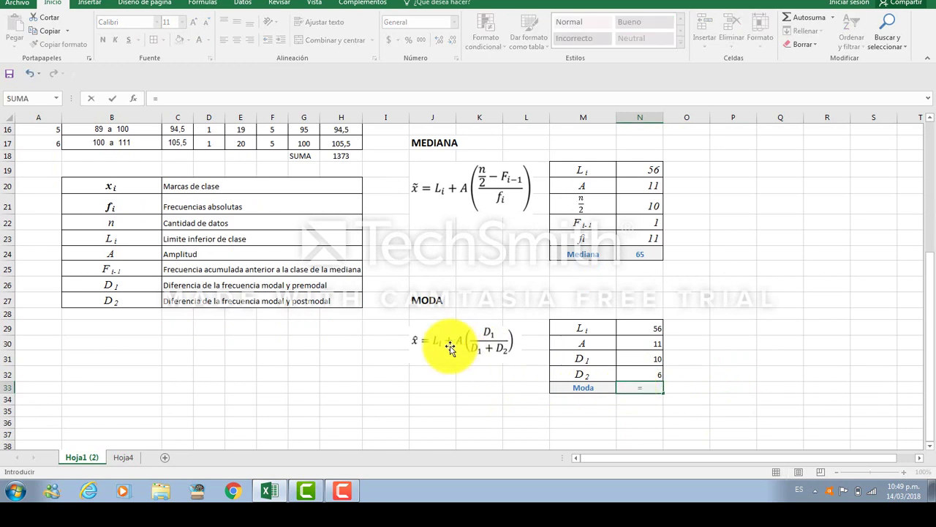
{"action": "left_click", "coordinate": [624, 330]}
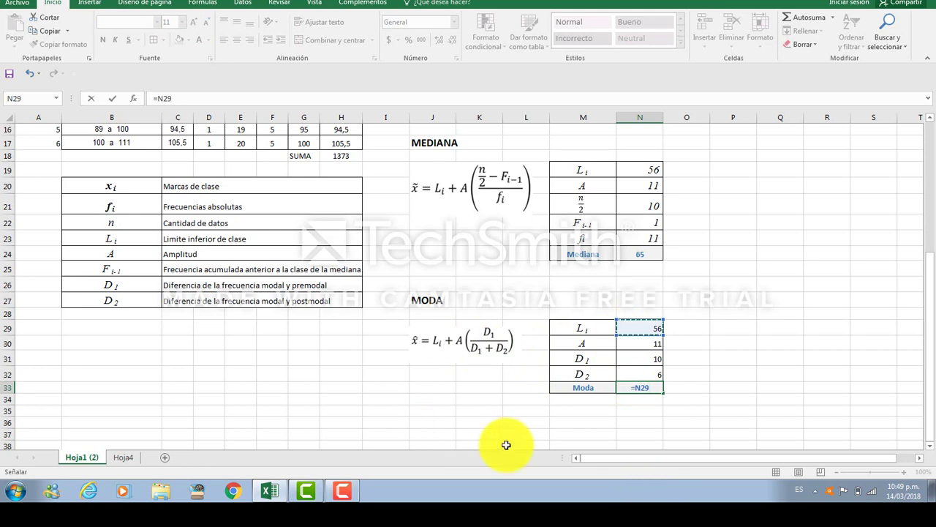
{"action": "type", "text": "+"}
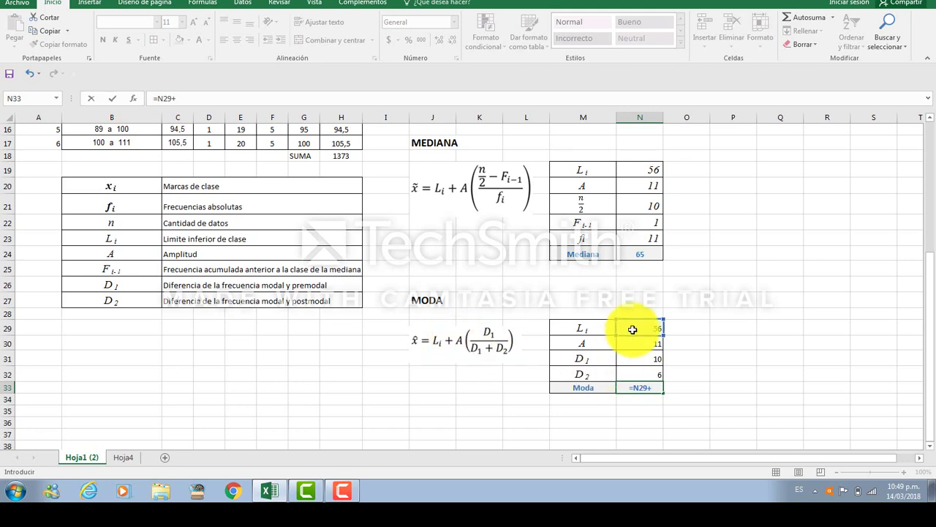
{"action": "left_click", "coordinate": [653, 342]}
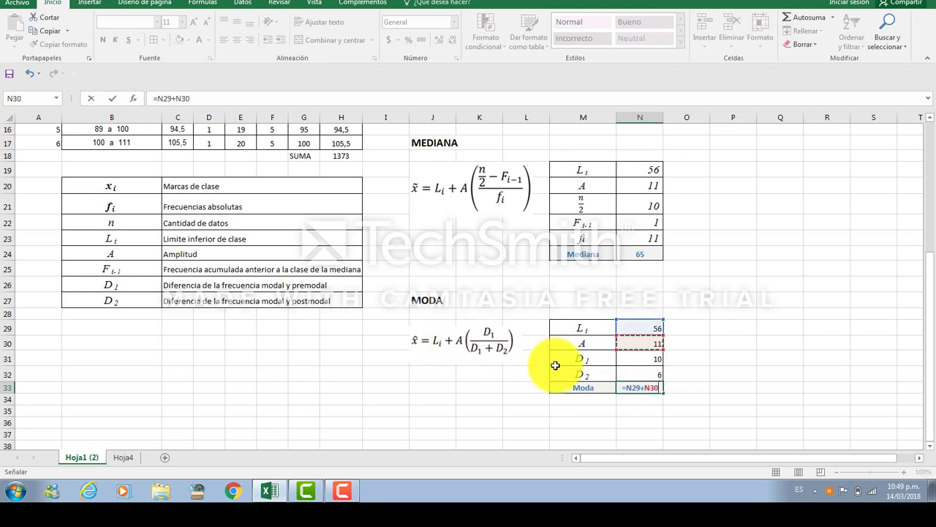
Complete the N33 formula with D1 divided by the sum of D1 and D2, as =N29+N30((N31/(N31+N32))).
{"action": "type", "text": "("}
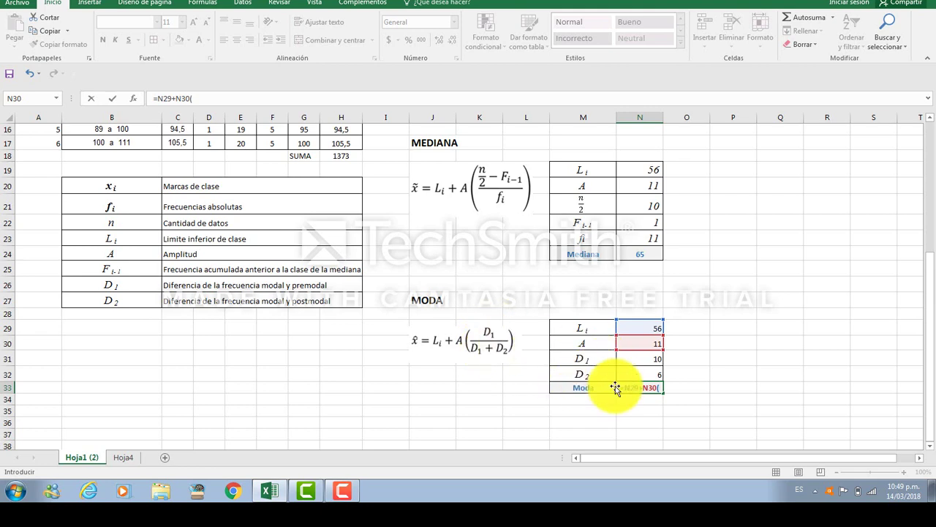
{"action": "type", "text": "("}
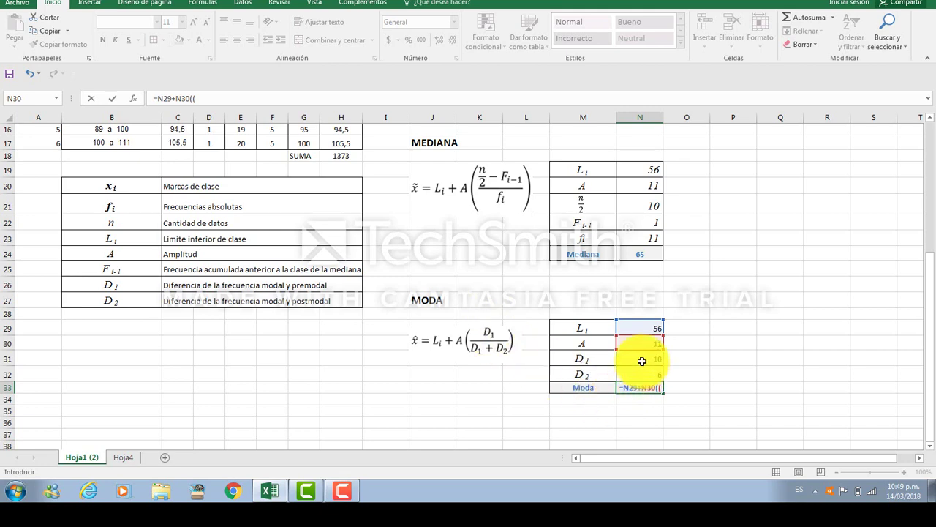
{"action": "left_click", "coordinate": [642, 360]}
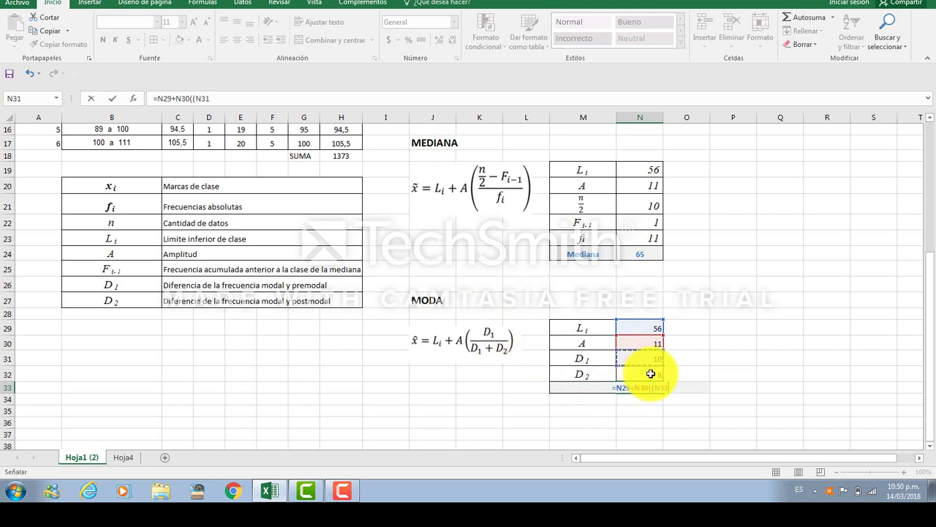
{"action": "type", "text": "/"}
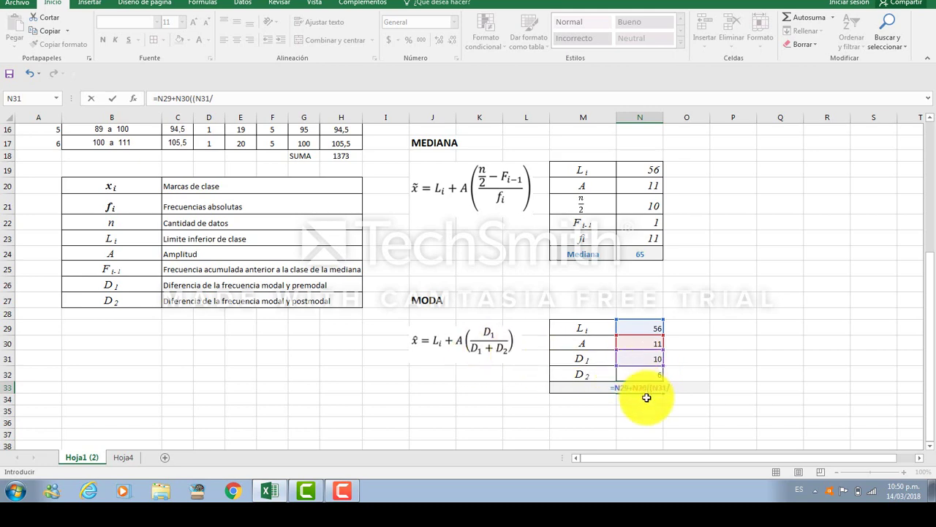
{"action": "type", "text": "("}
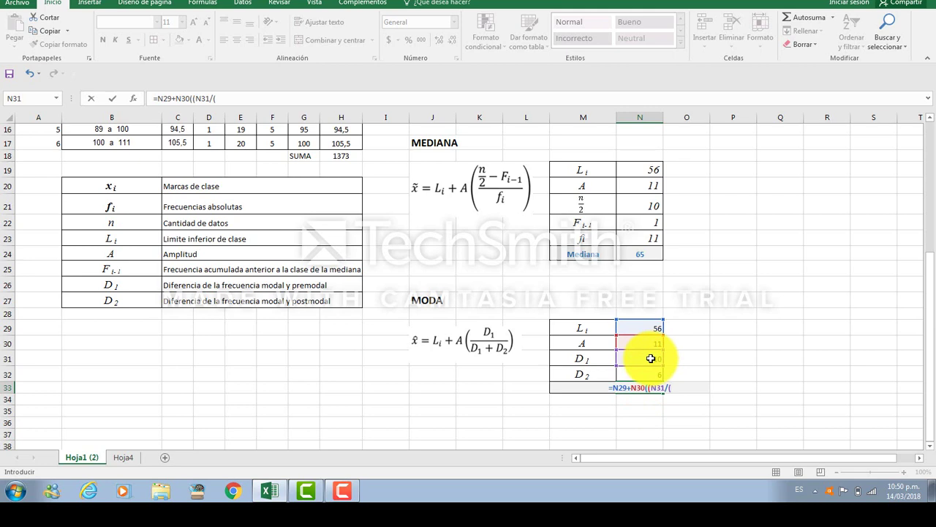
{"action": "left_click", "coordinate": [650, 359]}
{"action": "type", "text": "+"}
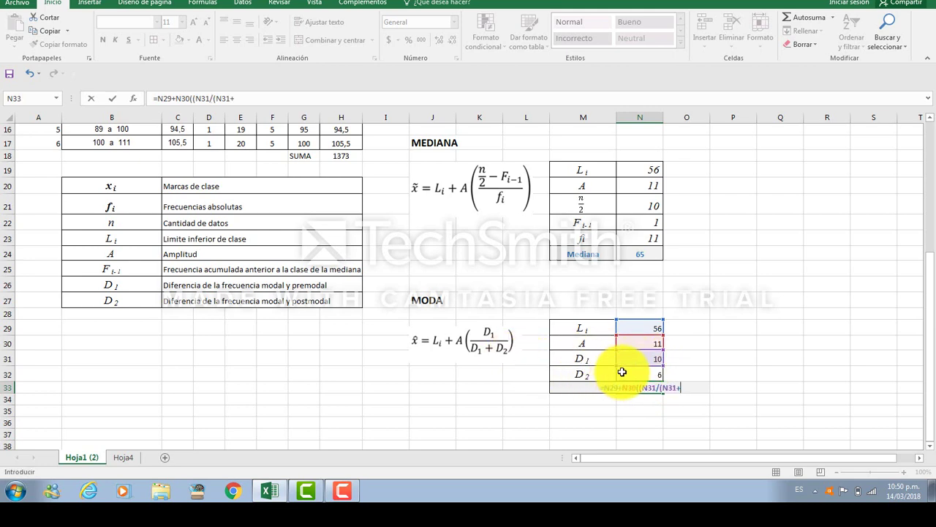
{"action": "left_click", "coordinate": [638, 372]}
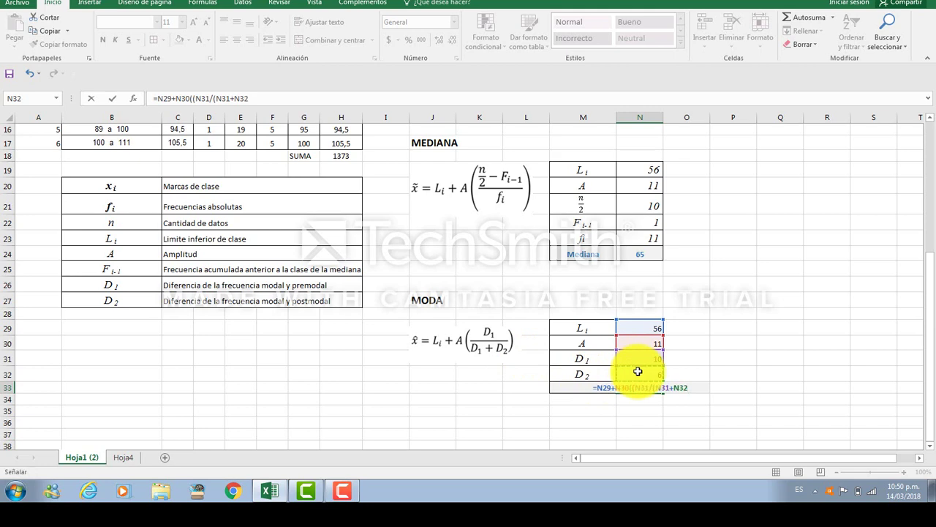
{"action": "type", "text": ")"}
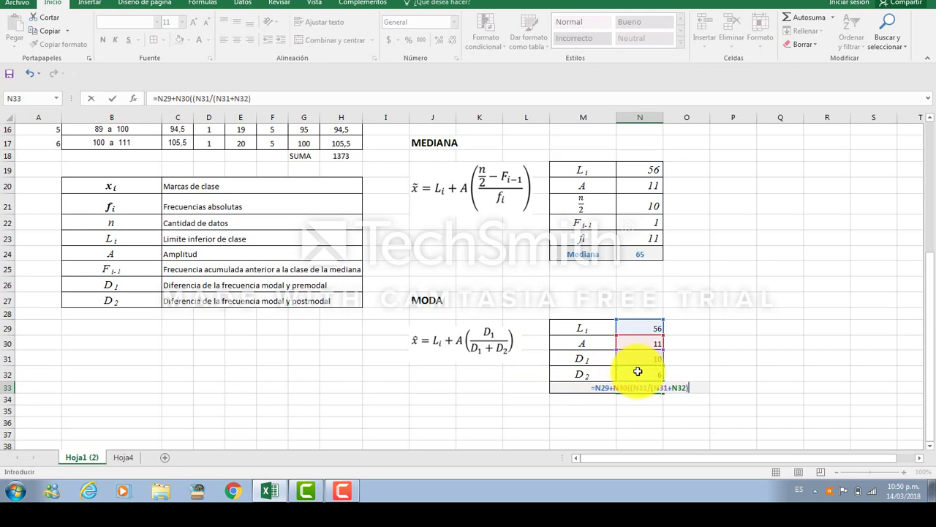
{"action": "type", "text": "))"}
{"action": "key", "text": "Return"}
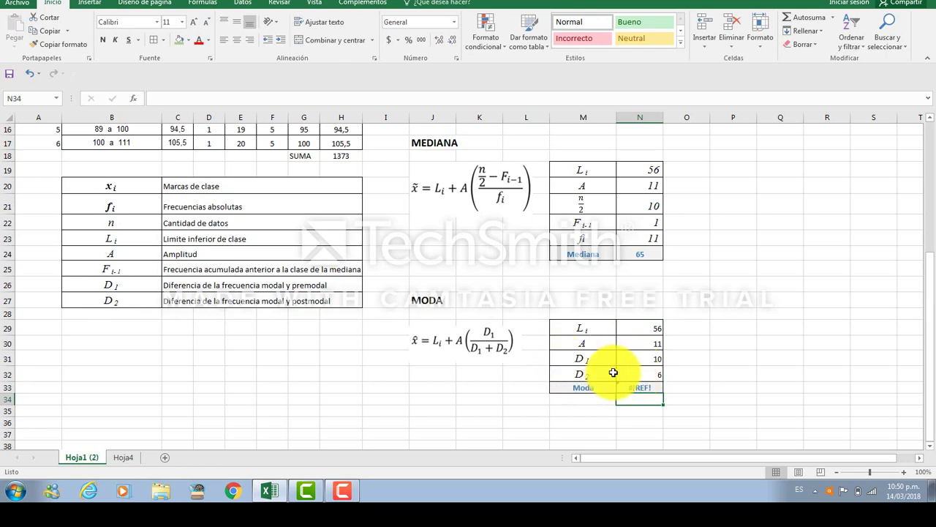
Edit the Moda formula in N33 to remove its last parenthesis and accept the suggested correction =N29+N30*((N31/(N31+N32))).
{"action": "left_click", "coordinate": [638, 384]}
{"action": "double_click", "coordinate": [638, 384]}
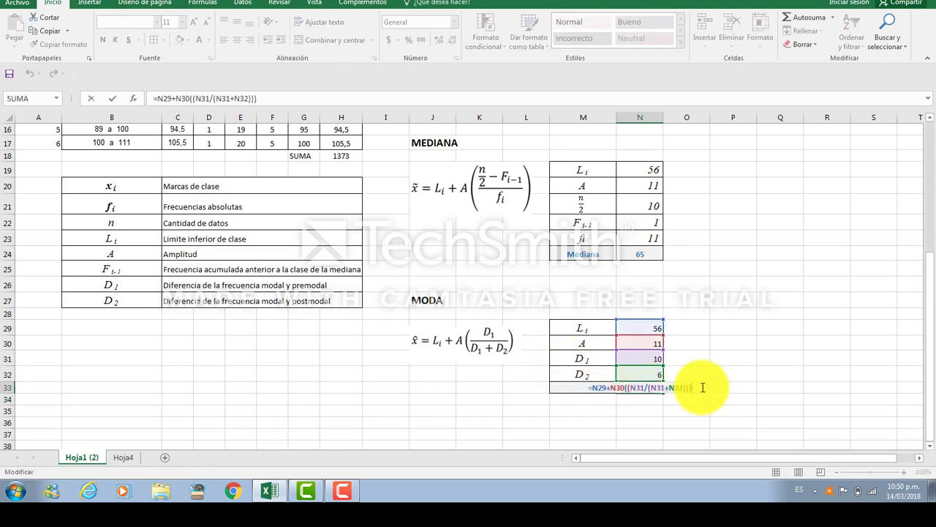
{"action": "key", "text": "BackSpace"}
{"action": "key", "text": "Return"}
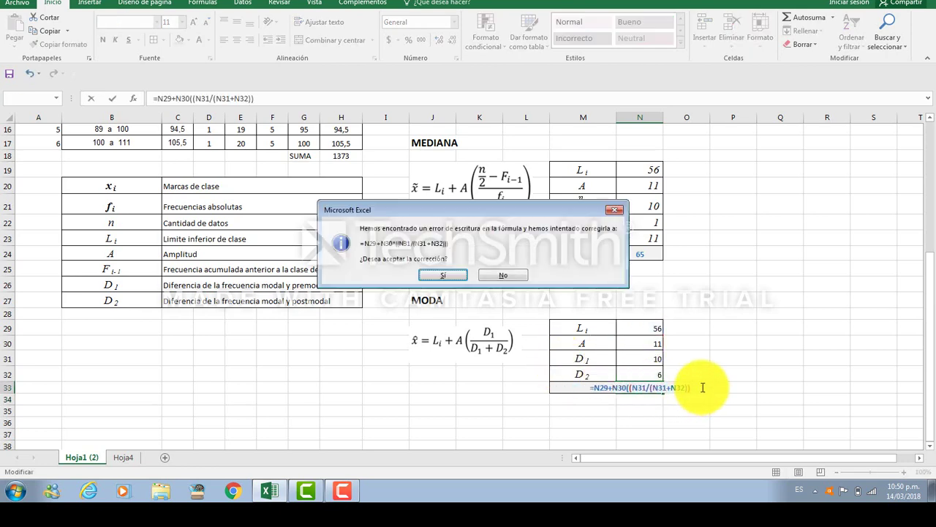
{"action": "left_click", "coordinate": [434, 276]}
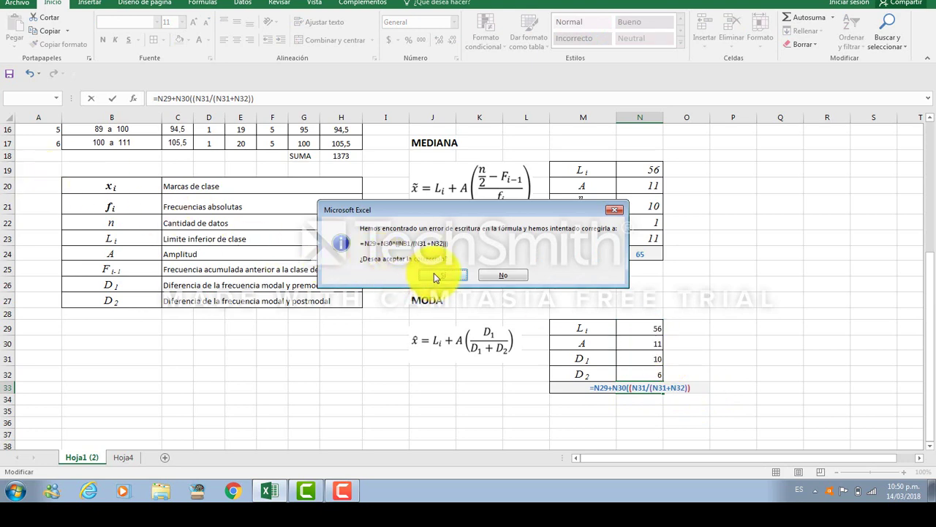
Reduce the Moda result in N33 to two decimal places.
{"action": "left_click", "coordinate": [640, 386]}
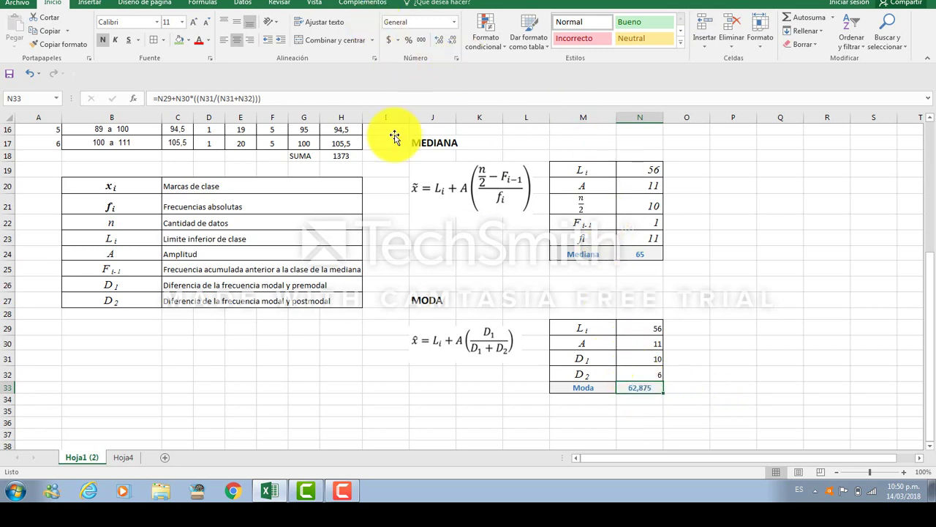
{"action": "left_click", "coordinate": [454, 40]}
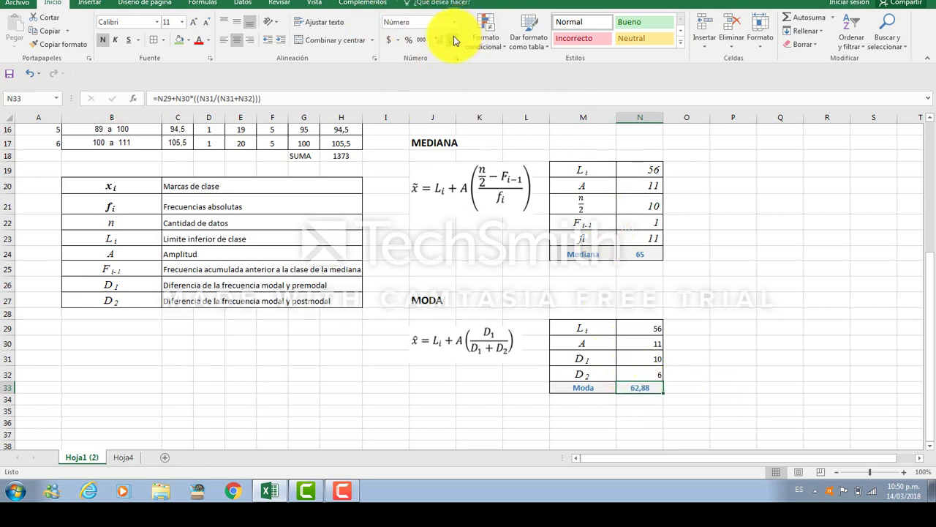
{"action": "left_click", "coordinate": [733, 359]}
Review the frequency table and the Media, Mediana and Moda calculations across the worksheet.
{"action": "scroll", "coordinate": [732, 355], "scroll_direction": "up", "scroll_amount": 4}
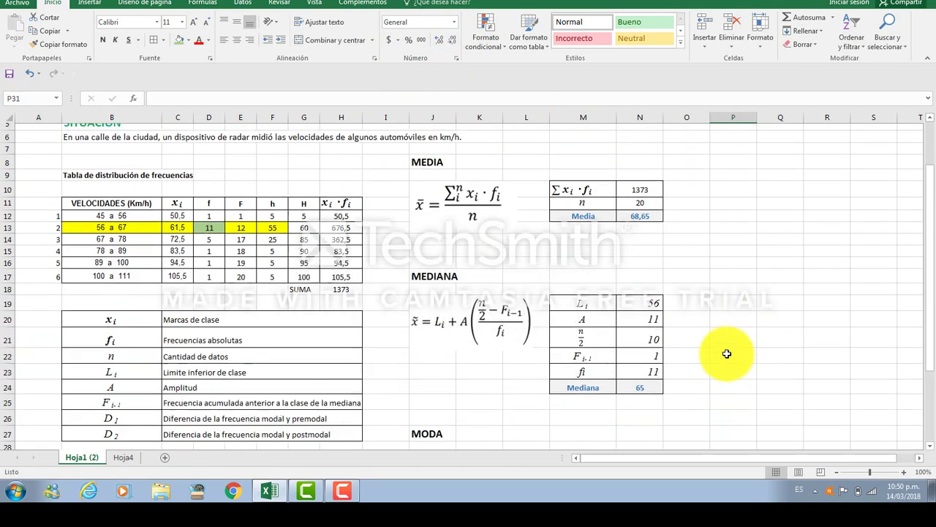
{"action": "scroll", "coordinate": [726, 353], "scroll_direction": "up", "scroll_amount": 1}
{"action": "scroll", "coordinate": [726, 353], "scroll_direction": "down", "scroll_amount": 3}
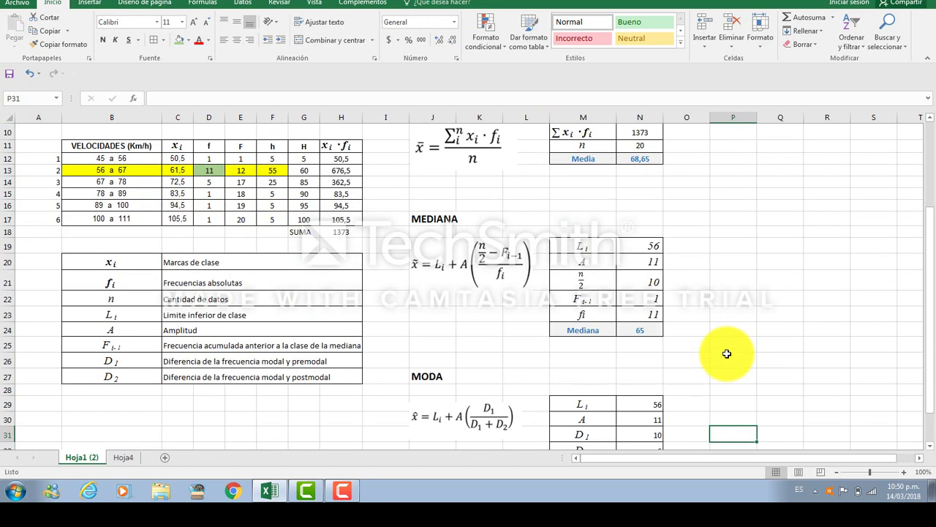
{"action": "scroll", "coordinate": [726, 353], "scroll_direction": "down", "scroll_amount": 2}
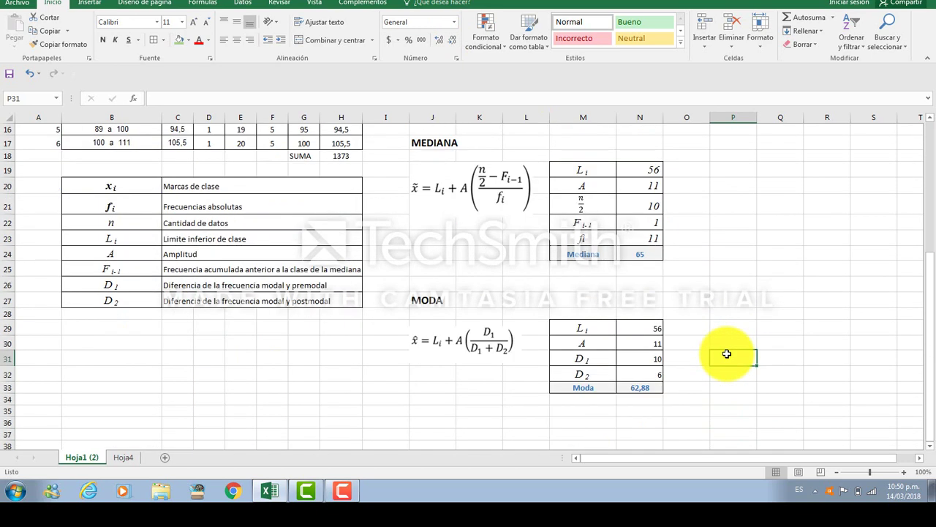
{"action": "scroll", "coordinate": [726, 353], "scroll_direction": "up", "scroll_amount": 3}
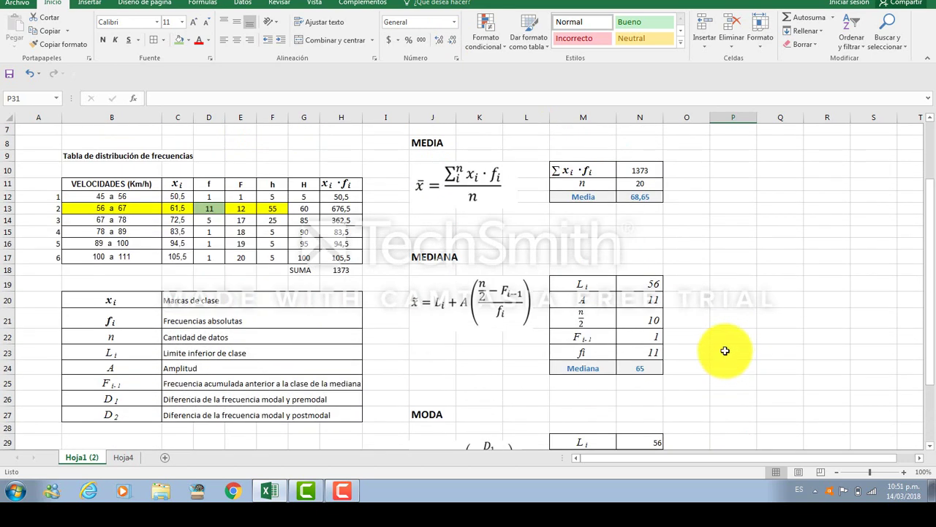
{"action": "scroll", "coordinate": [725, 351], "scroll_direction": "up", "scroll_amount": 3}
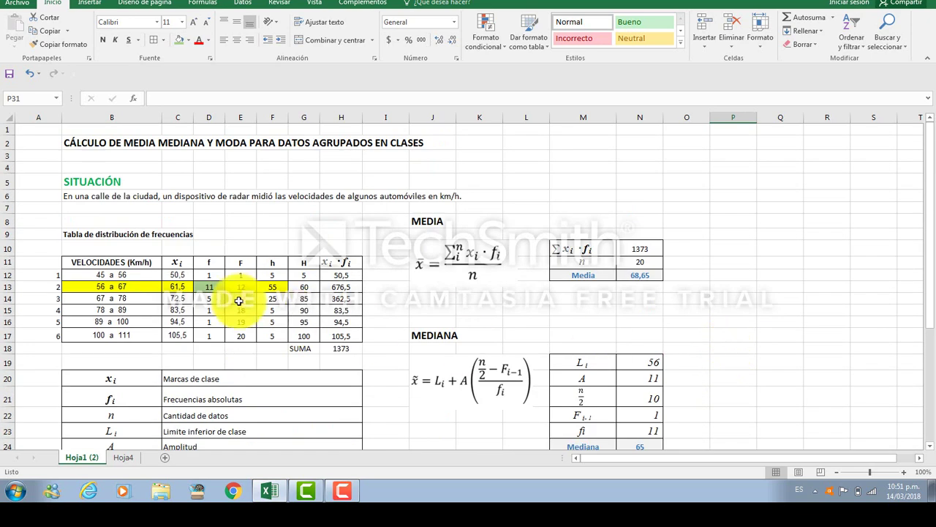
{"action": "left_click", "coordinate": [106, 262]}
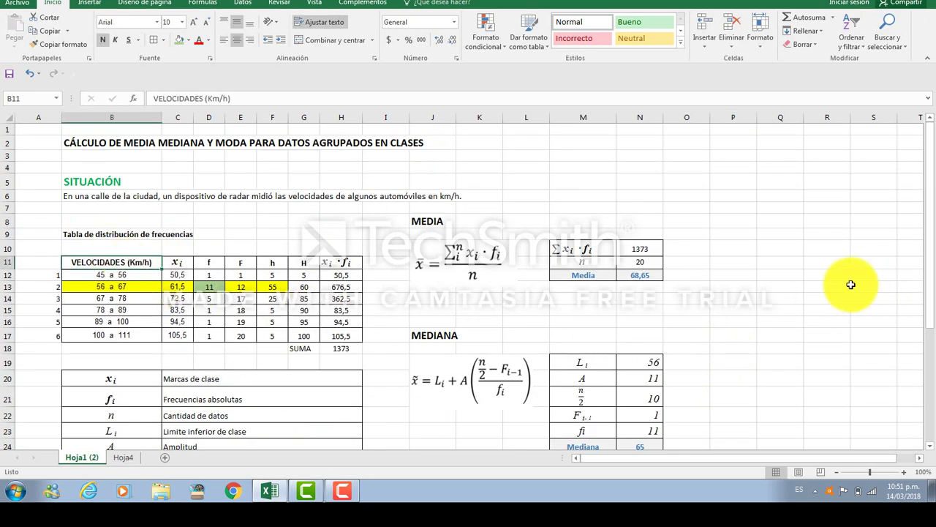